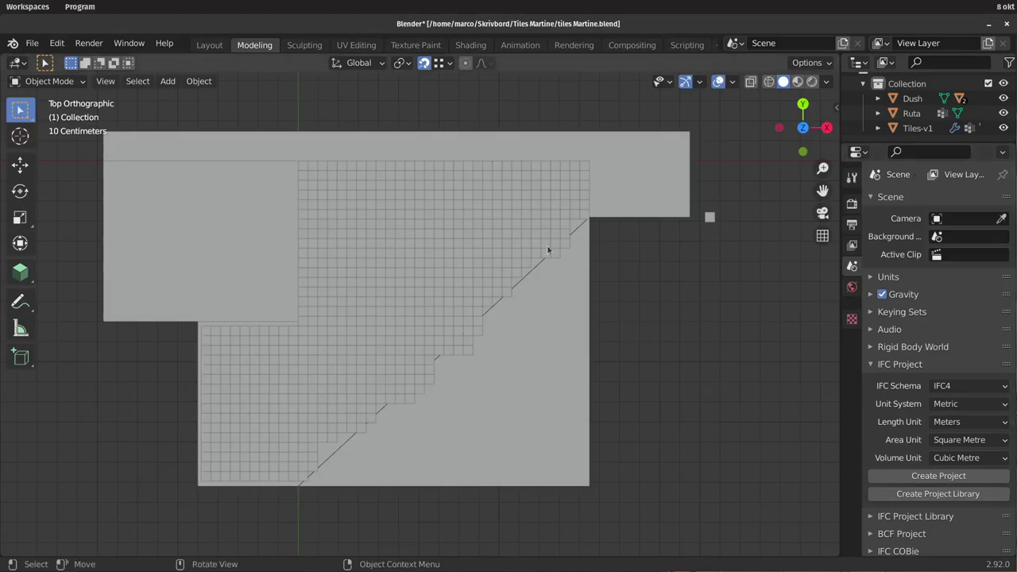
Check the dark floor tiles in Rendered shading, then return the viewport to Solid.
{"action": "left_click", "coordinate": [811, 81]}
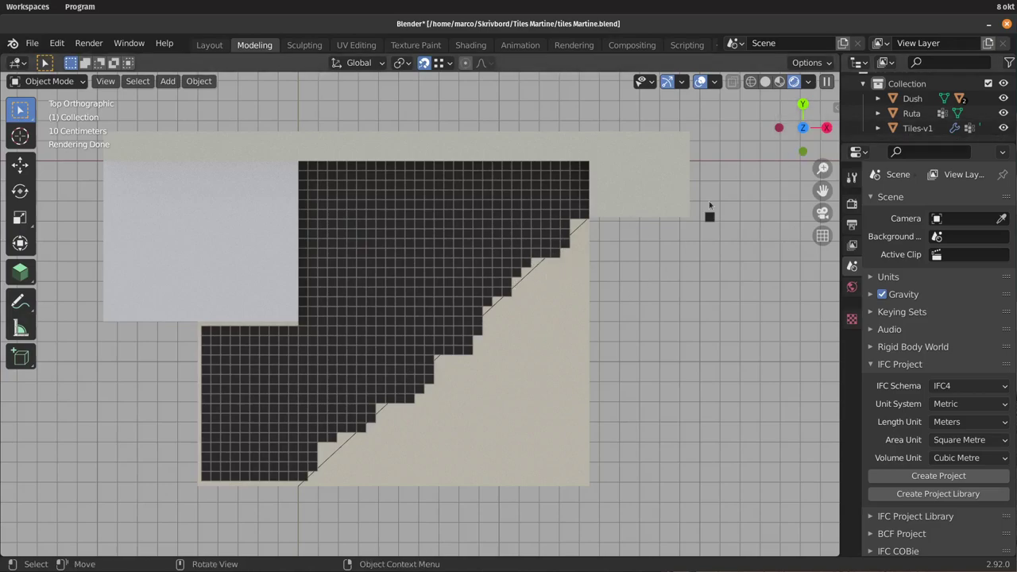
{"action": "left_click", "coordinate": [765, 81]}
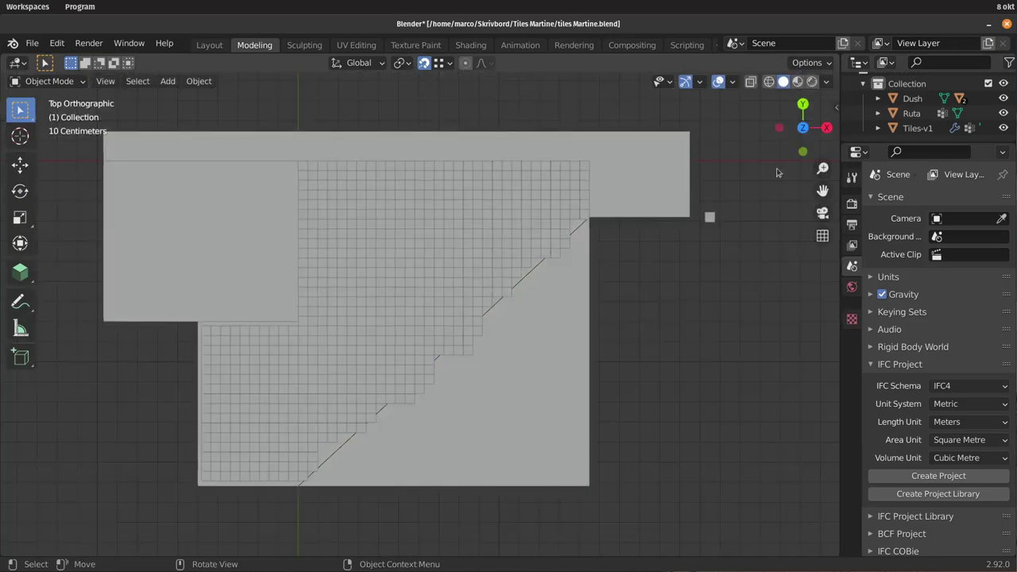
Select the Ruta tile and view it close up in Material Preview shading.
{"action": "left_click", "coordinate": [709, 219]}
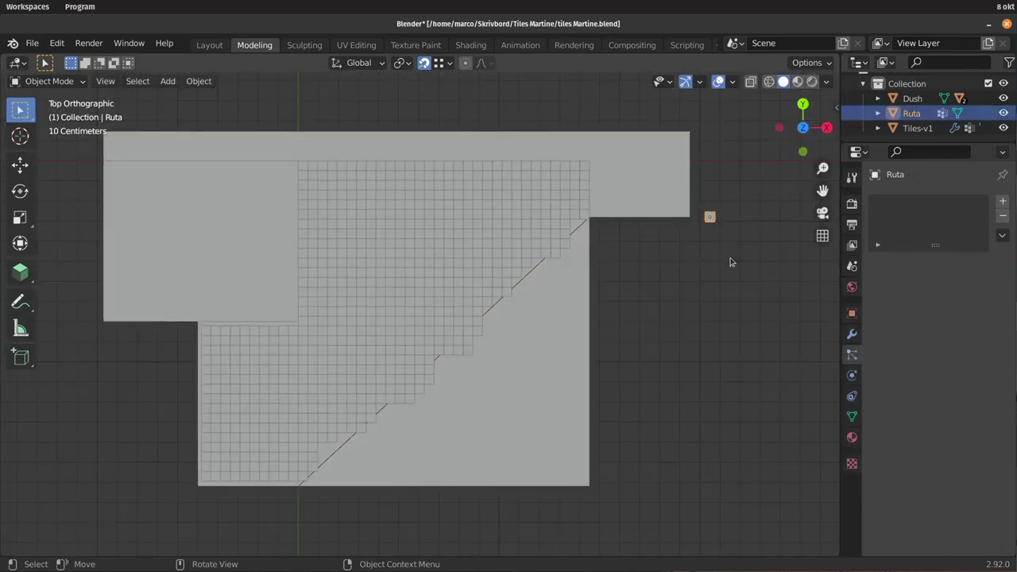
{"action": "middle_click_drag", "start_coordinate": [735, 264], "coordinate": [595, 336], "text": "shift"}
{"action": "scroll", "coordinate": [596, 336], "scroll_direction": "up", "scroll_amount": 4}
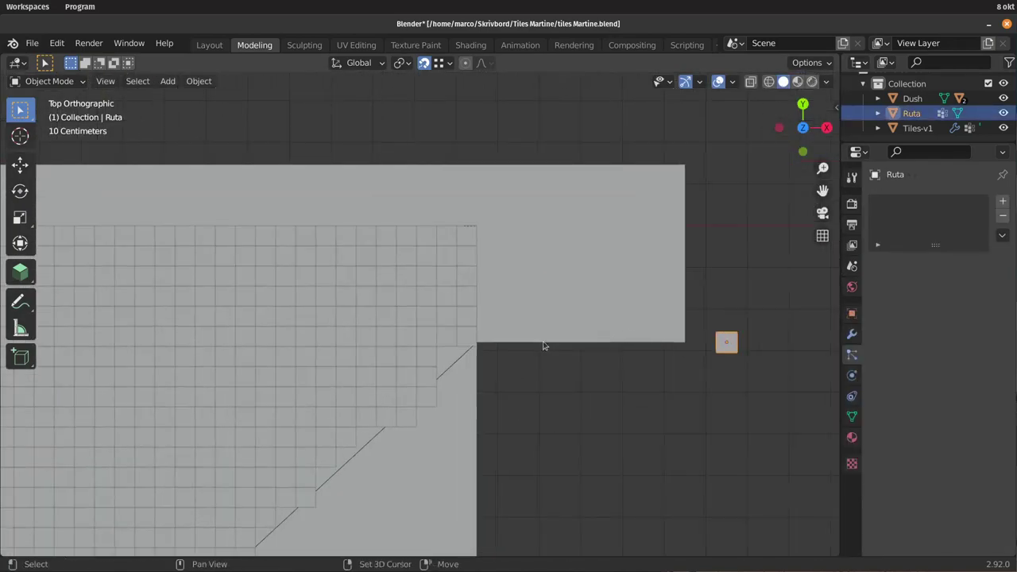
{"action": "mouse_move", "coordinate": [491, 354]}
{"action": "middle_mouse_down", "text": "shift"}
{"action": "mouse_move", "coordinate": [482, 384]}
{"action": "mouse_move", "coordinate": [510, 386]}
{"action": "mouse_move", "coordinate": [483, 316]}
{"action": "mouse_move", "coordinate": [538, 379]}
{"action": "mouse_move", "coordinate": [604, 286]}
{"action": "middle_mouse_up", "text": "shift"}
{"action": "scroll", "coordinate": [482, 315], "scroll_direction": "up", "scroll_amount": 4}
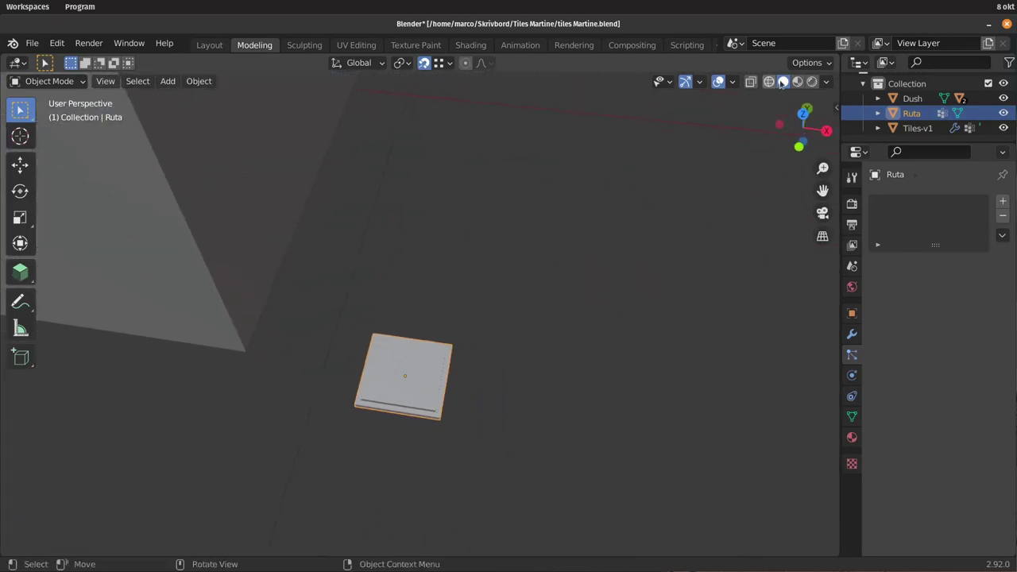
{"action": "left_click", "coordinate": [797, 82]}
{"action": "mouse_move", "coordinate": [465, 389]}
{"action": "middle_mouse_down", "text": "shift"}
{"action": "mouse_move", "coordinate": [489, 355]}
{"action": "mouse_move", "coordinate": [346, 249]}
{"action": "middle_mouse_up", "text": "shift"}
{"action": "scroll", "coordinate": [488, 356], "scroll_direction": "up", "scroll_amount": 2}
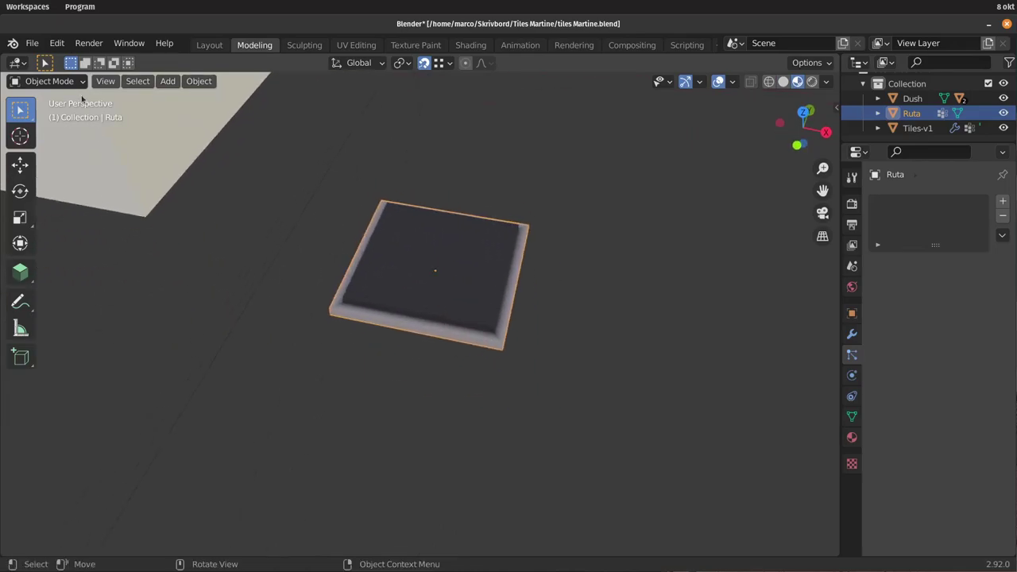
Check Ruta's dimensions in the sidebar: a 0.05 m square, 0.005 m thick.
{"action": "left_click", "coordinate": [57, 82]}
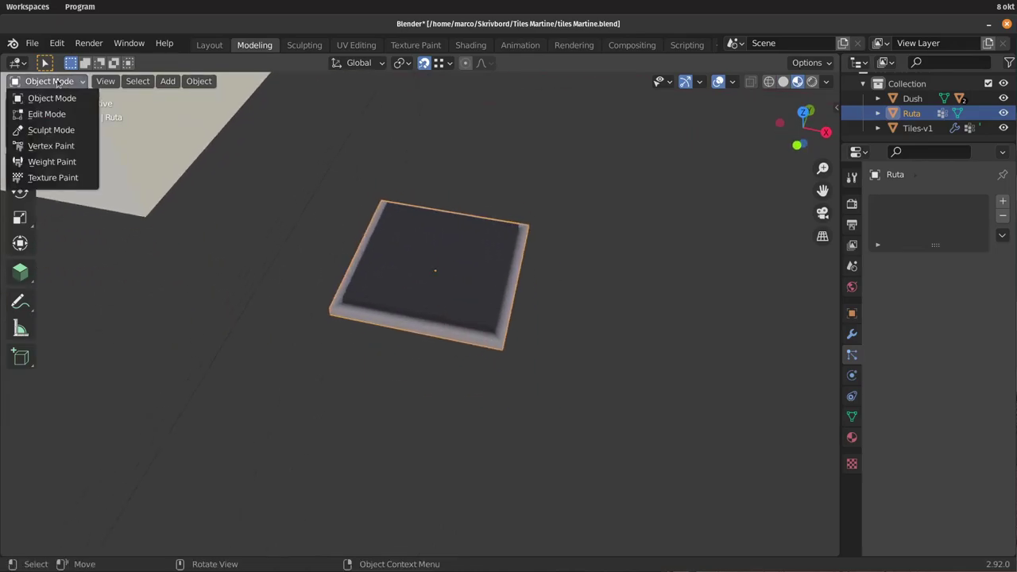
{"action": "left_click", "coordinate": [57, 82]}
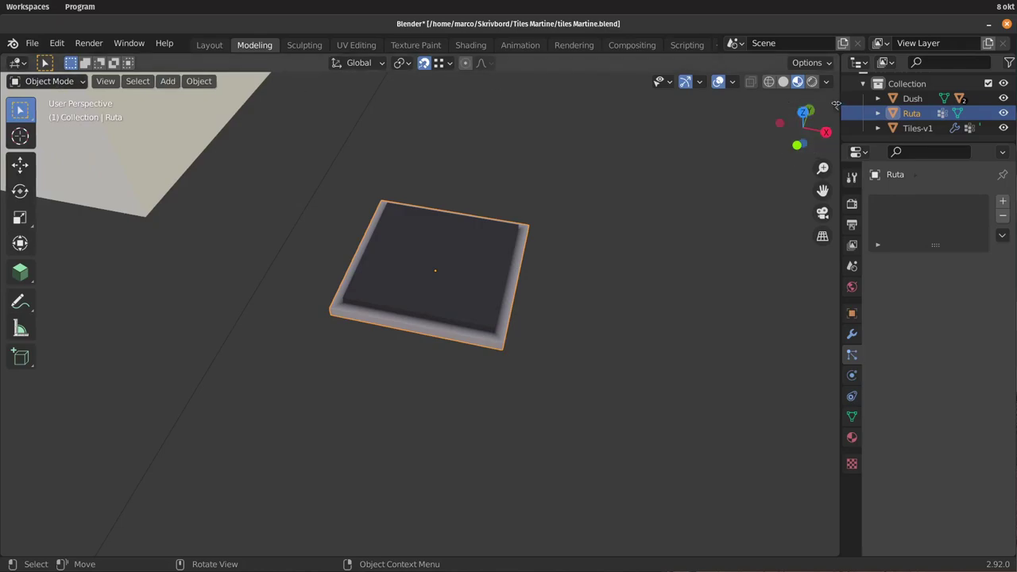
{"action": "left_click", "coordinate": [836, 109]}
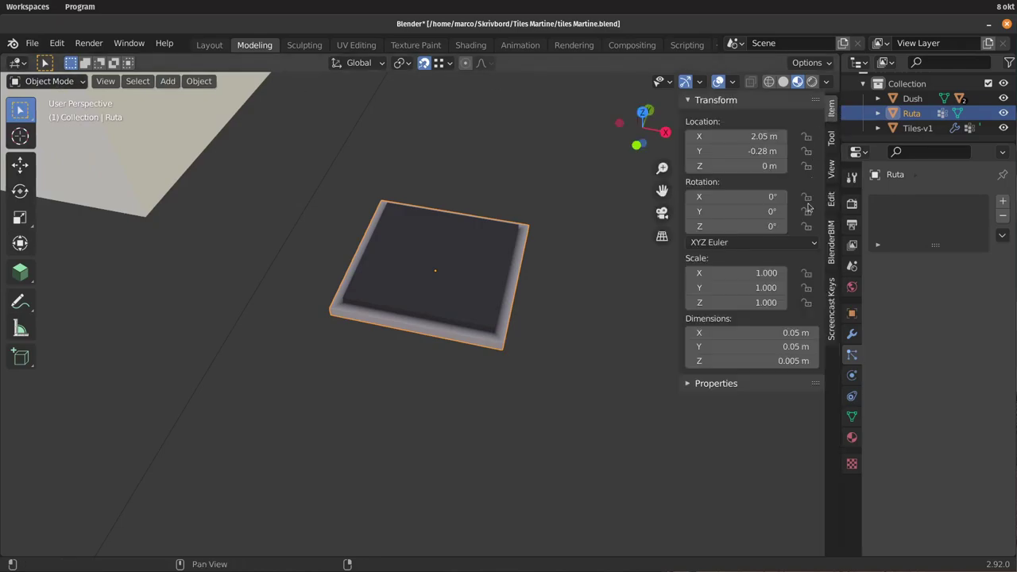
{"action": "left_click", "coordinate": [831, 313]}
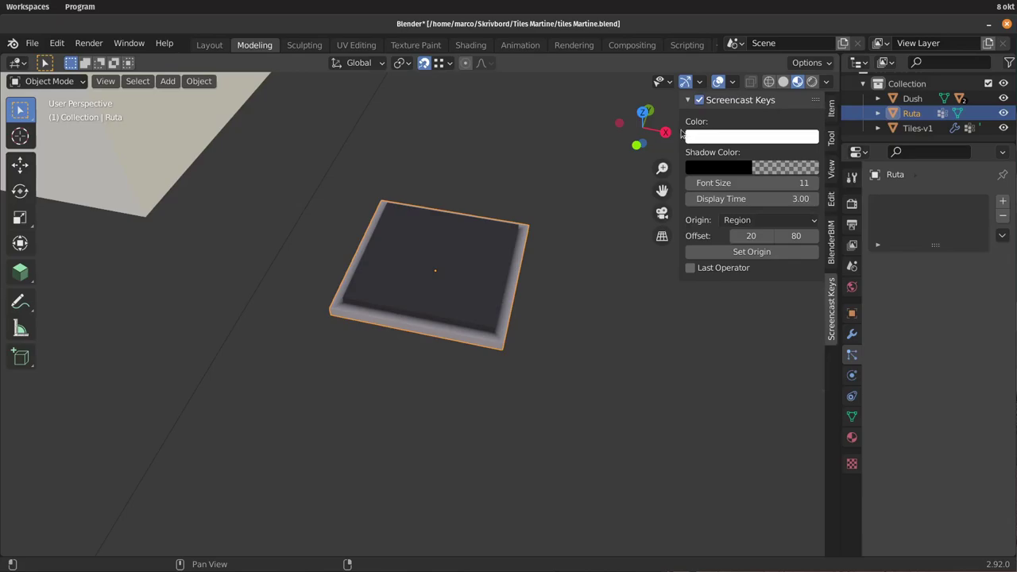
{"action": "key", "text": "n"}
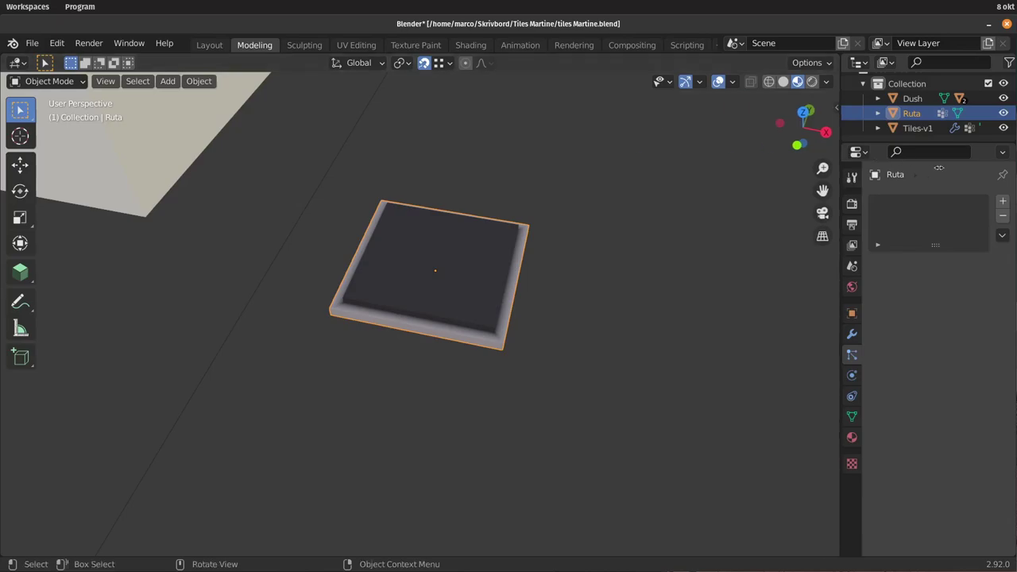
{"action": "mouse_move", "coordinate": [540, 352]}
{"action": "middle_mouse_down"}
{"action": "mouse_move", "coordinate": [518, 357]}
{"action": "mouse_move", "coordinate": [549, 336]}
{"action": "middle_mouse_up"}
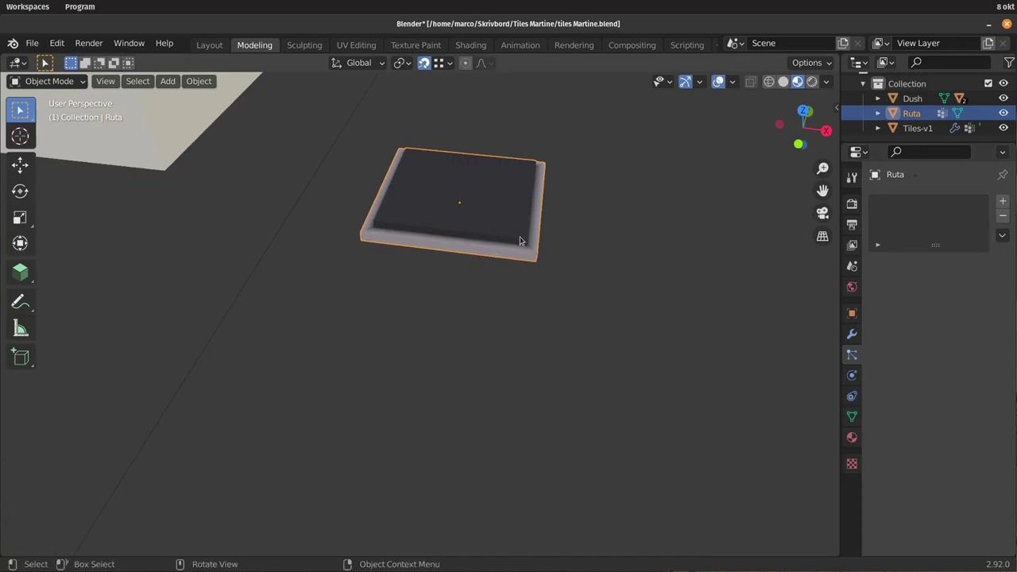
{"action": "middle_click_drag", "start_coordinate": [483, 243], "coordinate": [484, 278]}
{"action": "left_click", "coordinate": [62, 83]}
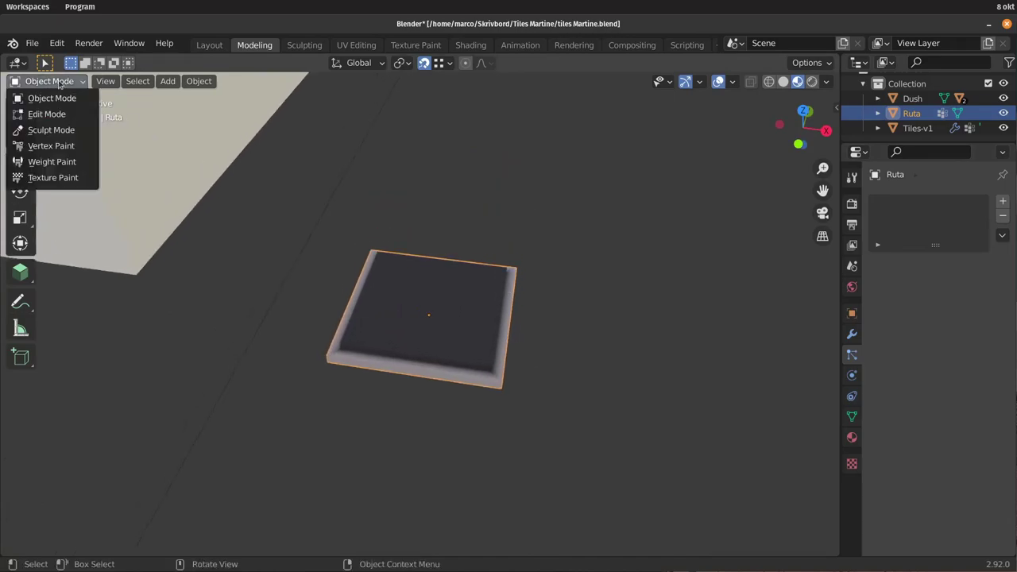
Put Ruta into Vertex Paint mode with a red brush of radius 16 px.
{"action": "left_click", "coordinate": [48, 145]}
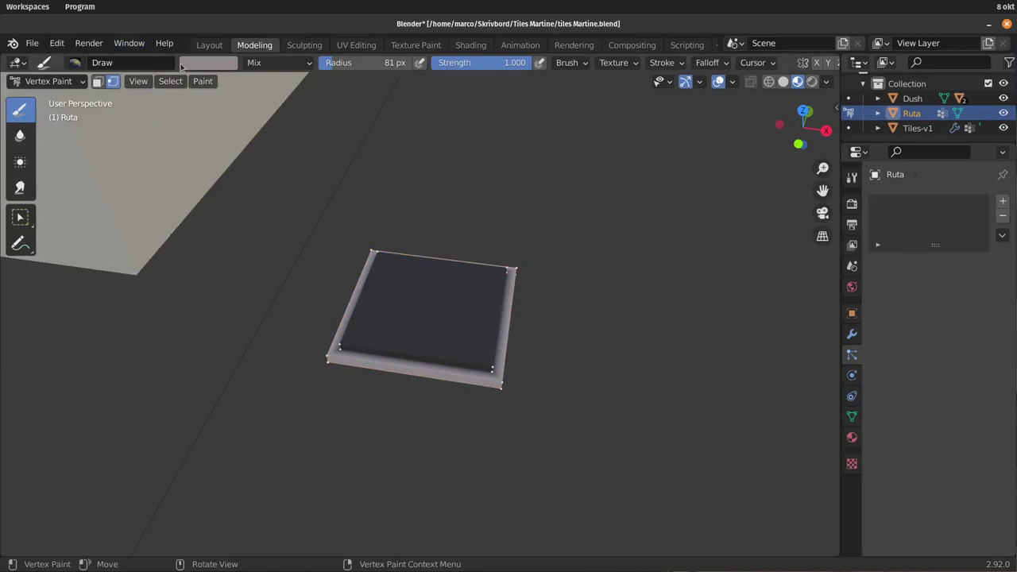
{"action": "left_click", "coordinate": [213, 67]}
{"action": "left_click", "coordinate": [268, 163]}
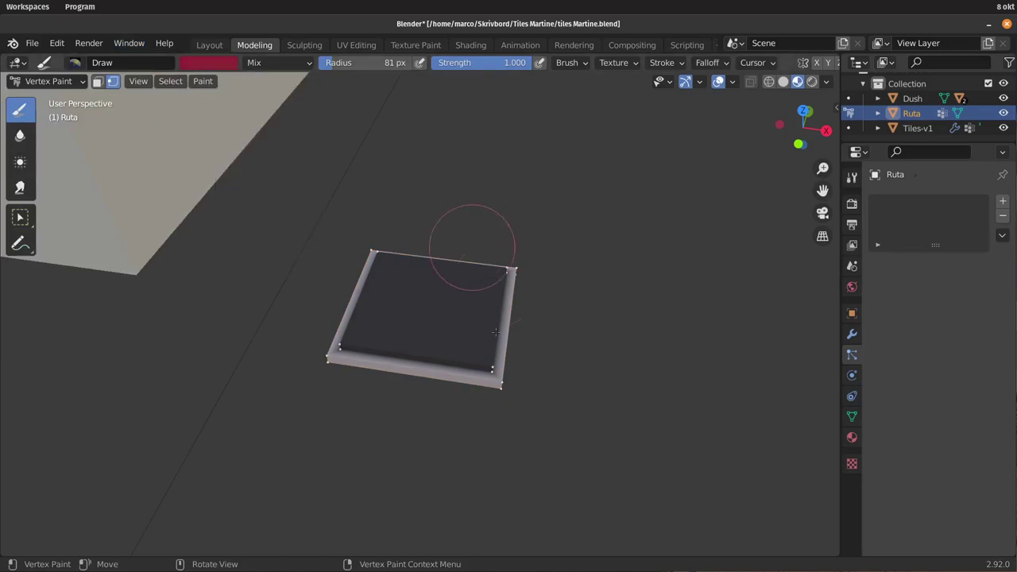
{"action": "scroll", "coordinate": [481, 333], "scroll_direction": "up", "scroll_amount": 3}
{"action": "middle_click_drag", "start_coordinate": [541, 454], "coordinate": [565, 404]}
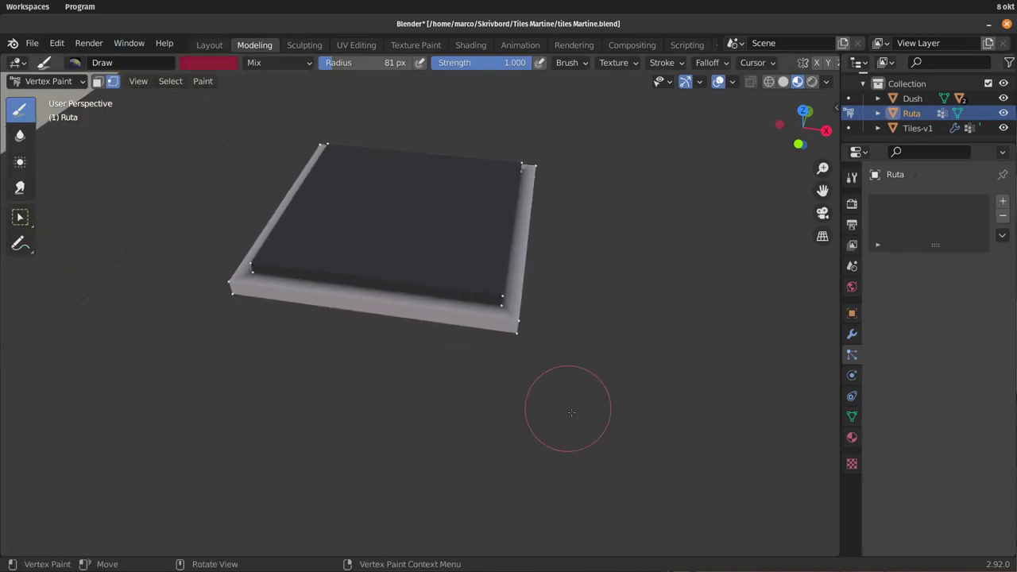
{"action": "key", "text": "f"}
{"action": "left_click", "coordinate": [515, 396]}
Paint a red test corner on the tile, undo it, and zoom back out to the floor.
{"action": "left_click", "coordinate": [517, 332]}
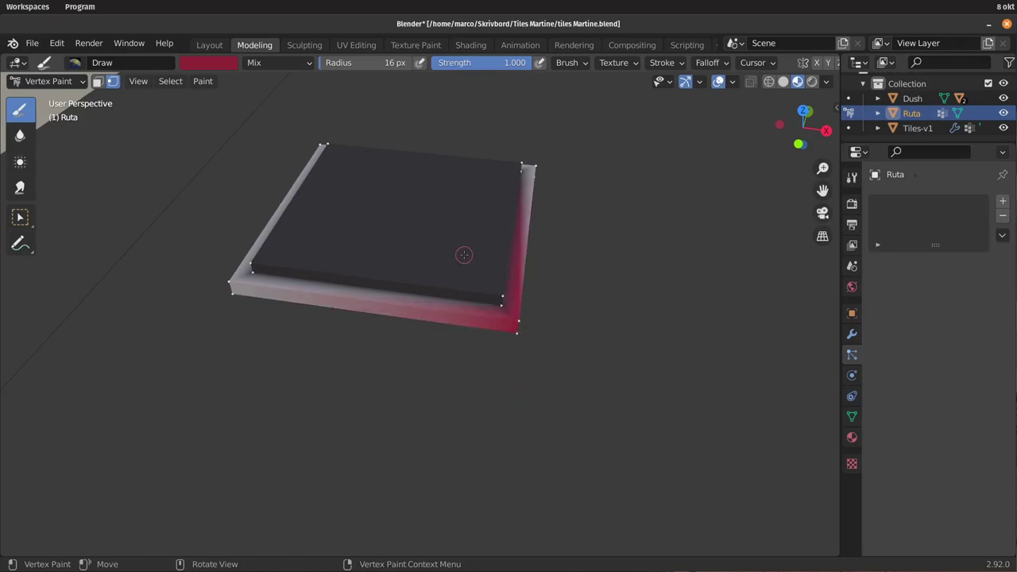
{"action": "key", "text": "ctrl+z"}
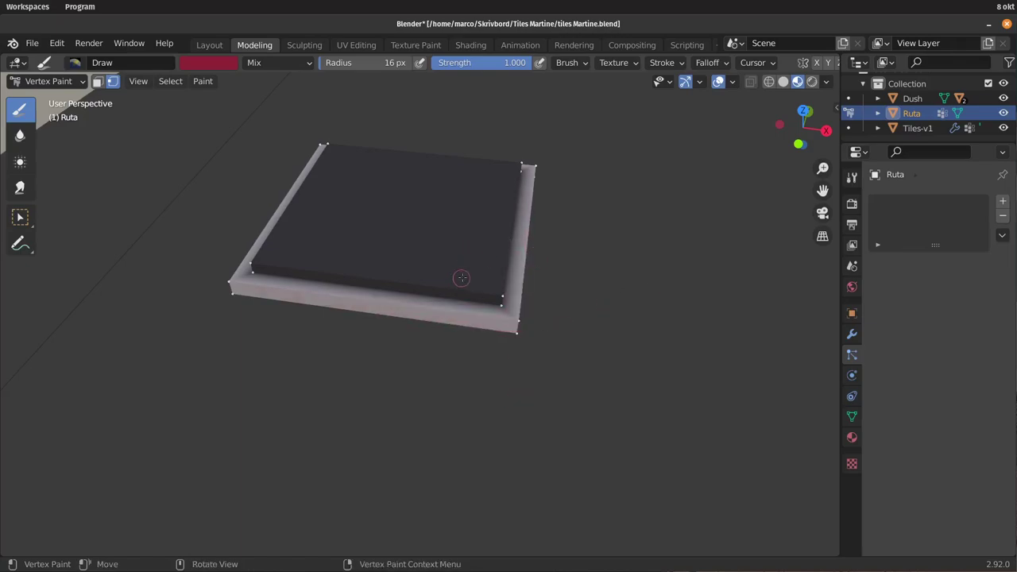
{"action": "scroll", "coordinate": [460, 278], "scroll_direction": "down", "scroll_amount": 6}
{"action": "middle_click_drag", "start_coordinate": [405, 221], "coordinate": [554, 390], "text": "shift"}
{"action": "scroll", "coordinate": [554, 391], "scroll_direction": "down", "scroll_amount": 5}
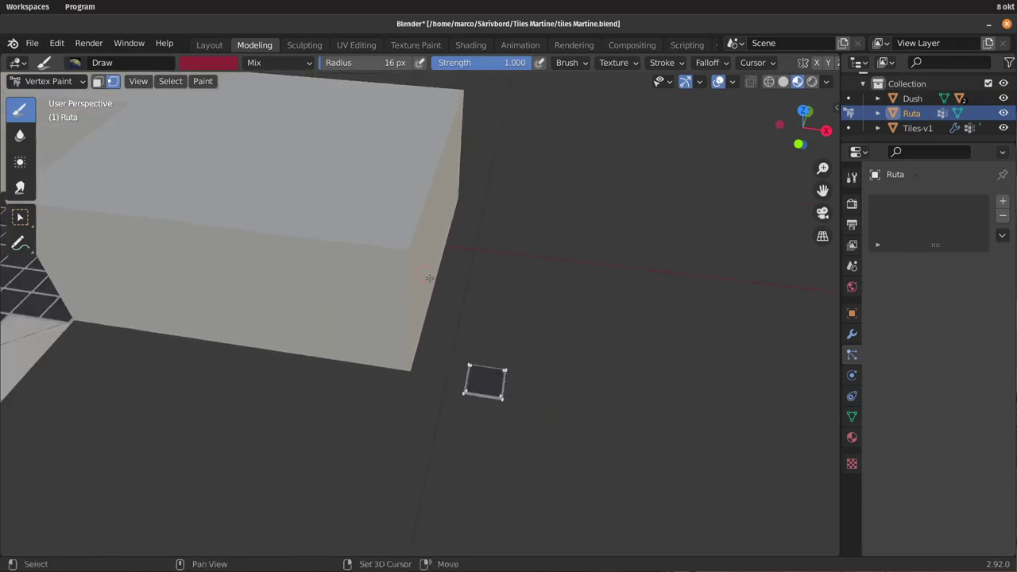
{"action": "middle_click_drag", "start_coordinate": [545, 356], "coordinate": [320, 212]}
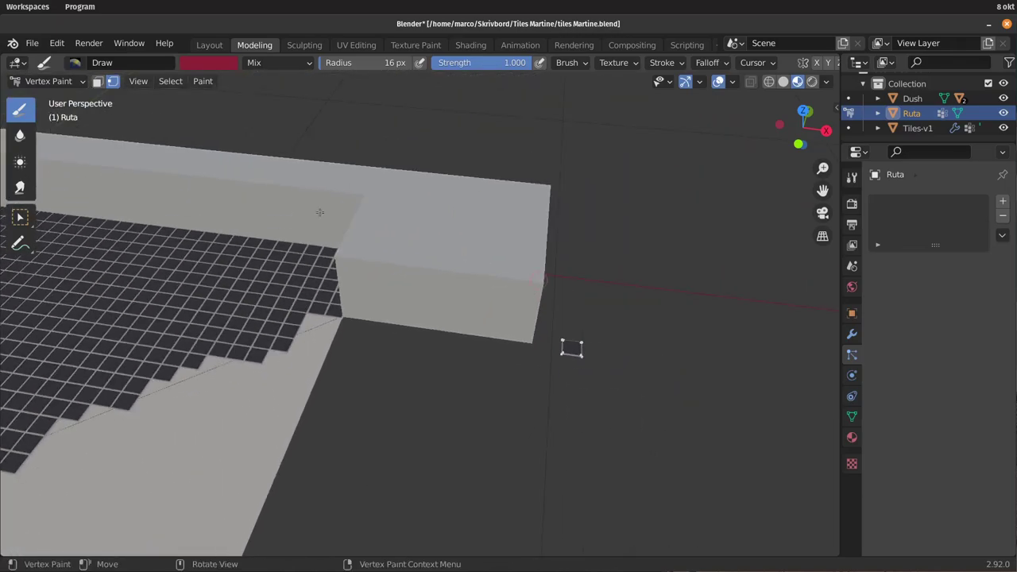
Return to Object Mode, then toggle Tiles-v1 through Edit Mode to show its stepped particle tiles.
{"action": "left_click", "coordinate": [49, 81]}
{"action": "left_click", "coordinate": [50, 98]}
{"action": "mouse_move", "coordinate": [418, 379]}
{"action": "middle_mouse_down"}
{"action": "mouse_move", "coordinate": [617, 315]}
{"action": "mouse_move", "coordinate": [520, 358]}
{"action": "mouse_move", "coordinate": [464, 365]}
{"action": "mouse_move", "coordinate": [574, 356]}
{"action": "mouse_move", "coordinate": [566, 360]}
{"action": "mouse_move", "coordinate": [593, 368]}
{"action": "mouse_move", "coordinate": [575, 386]}
{"action": "middle_mouse_up"}
{"action": "left_click", "coordinate": [464, 365]}
{"action": "key", "text": "Tab"}
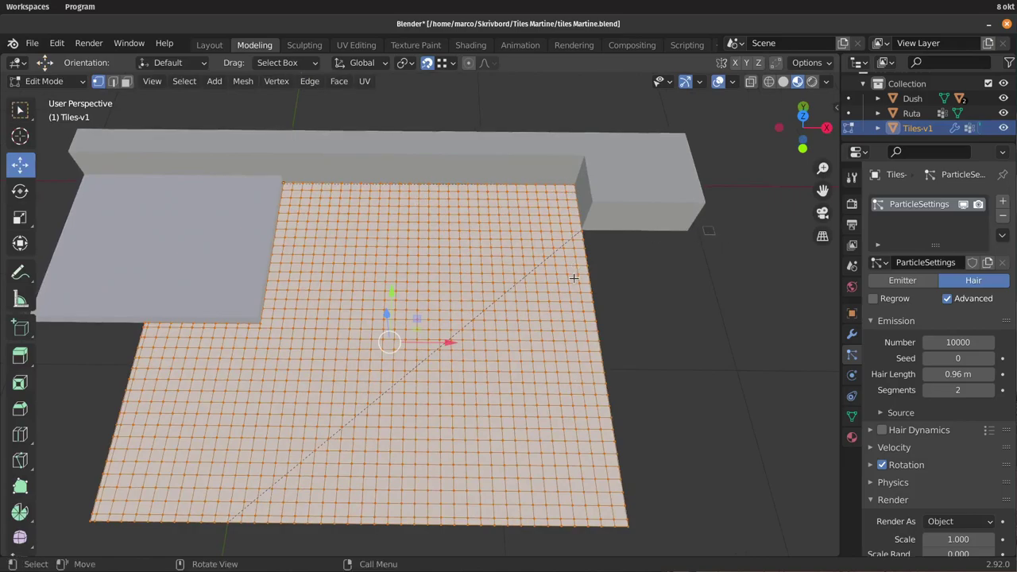
{"action": "key", "text": "Tab"}
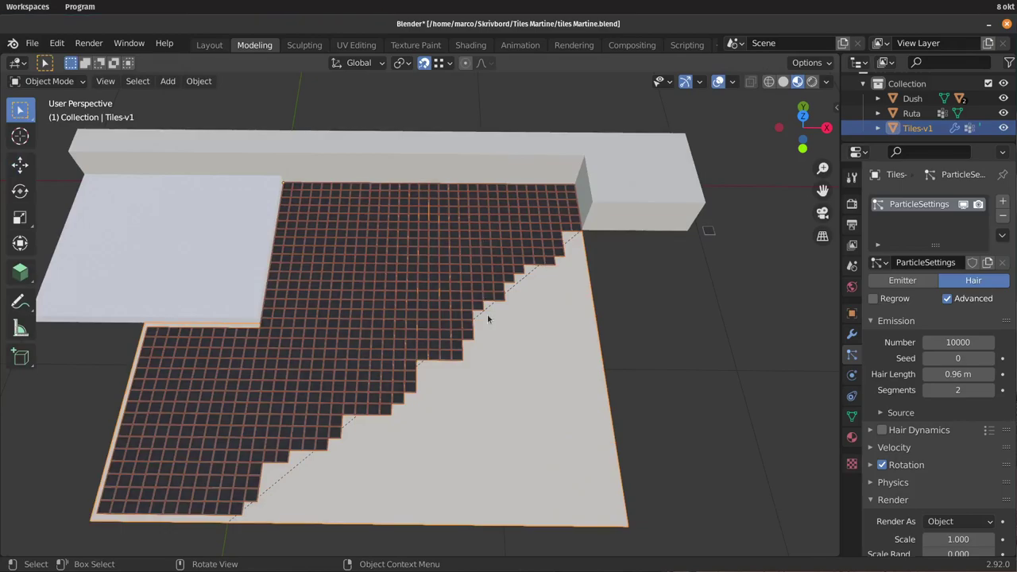
{"action": "key", "text": "alt+a"}
Review Tiles-v1's particle render settings: Ruta object instances at scale 1.000 with Object Rotation.
{"action": "left_click", "coordinate": [575, 327]}
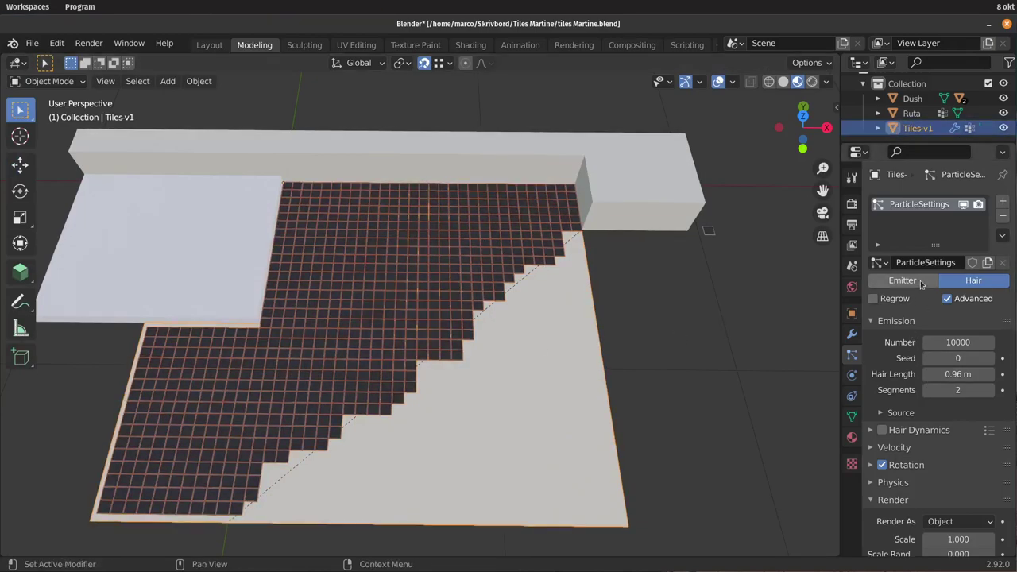
{"action": "scroll", "coordinate": [945, 340], "scroll_direction": "down", "scroll_amount": 1}
{"action": "scroll", "coordinate": [944, 340], "scroll_direction": "down", "scroll_amount": 6}
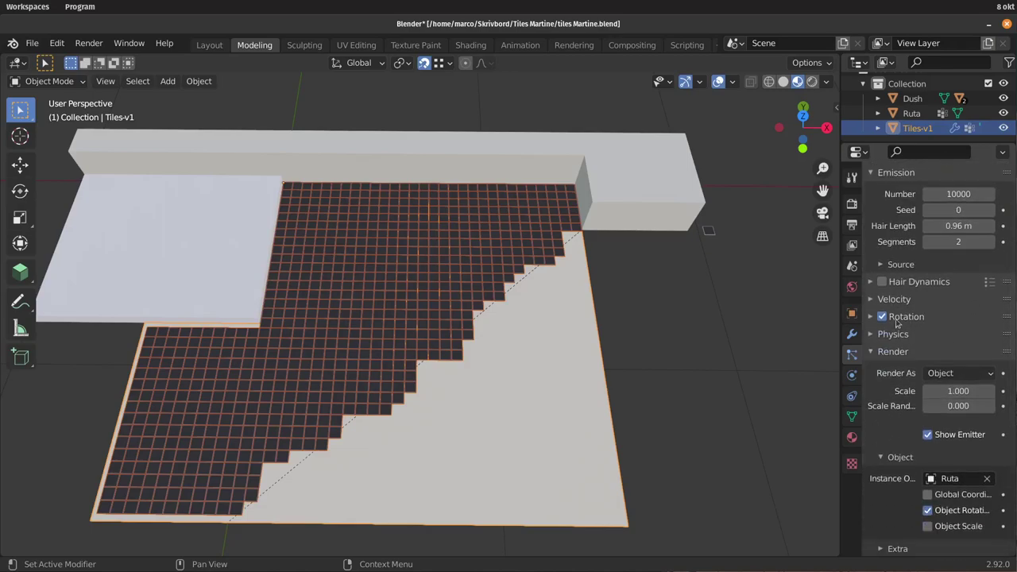
{"action": "left_click", "coordinate": [870, 317]}
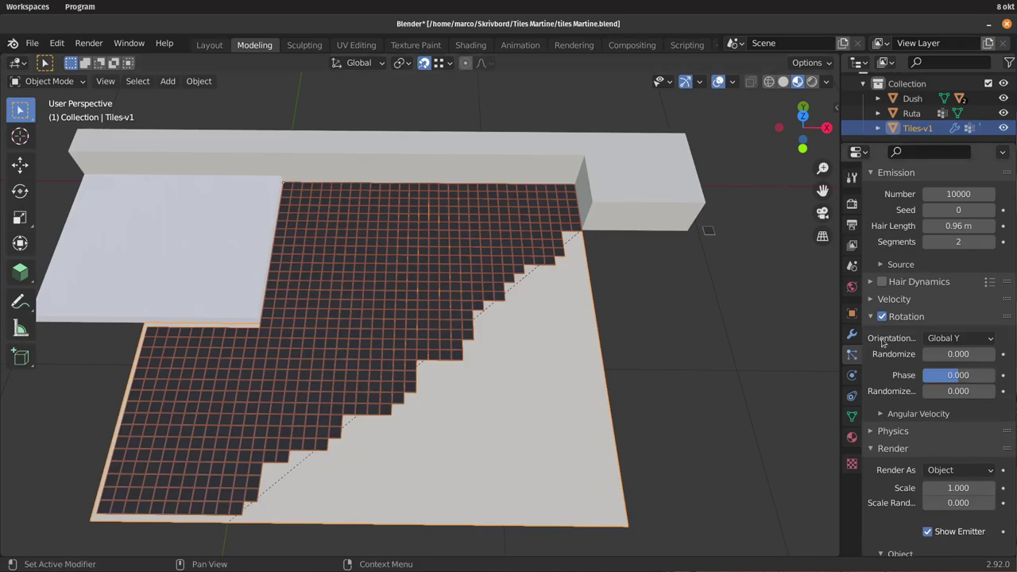
{"action": "left_click", "coordinate": [870, 317]}
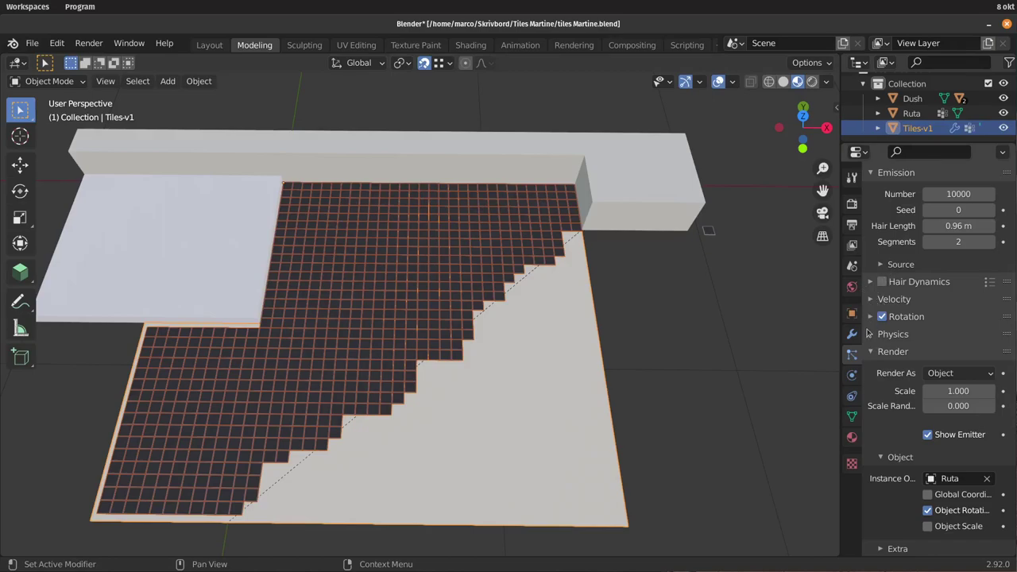
{"action": "left_click", "coordinate": [869, 334]}
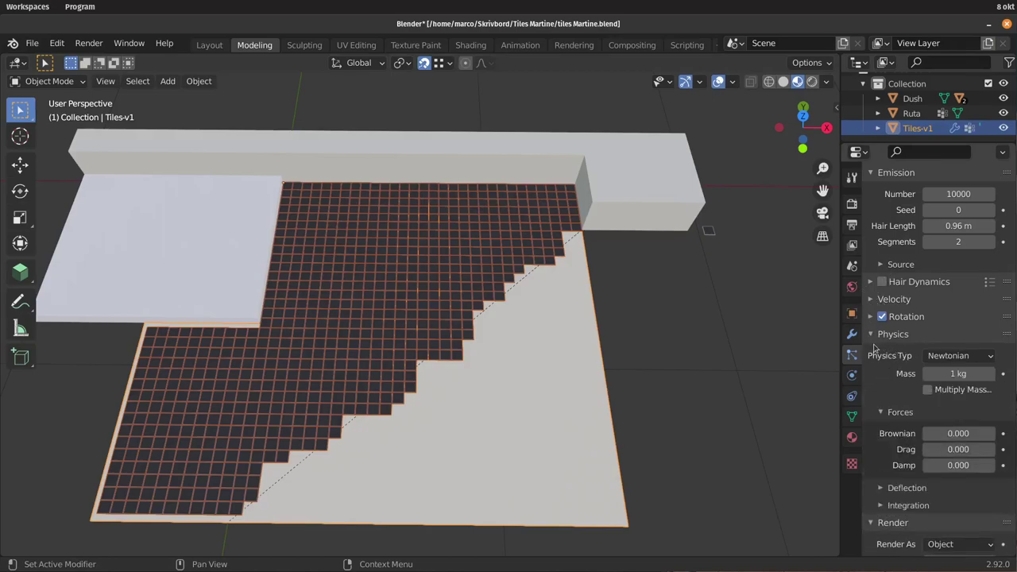
{"action": "left_click", "coordinate": [875, 335]}
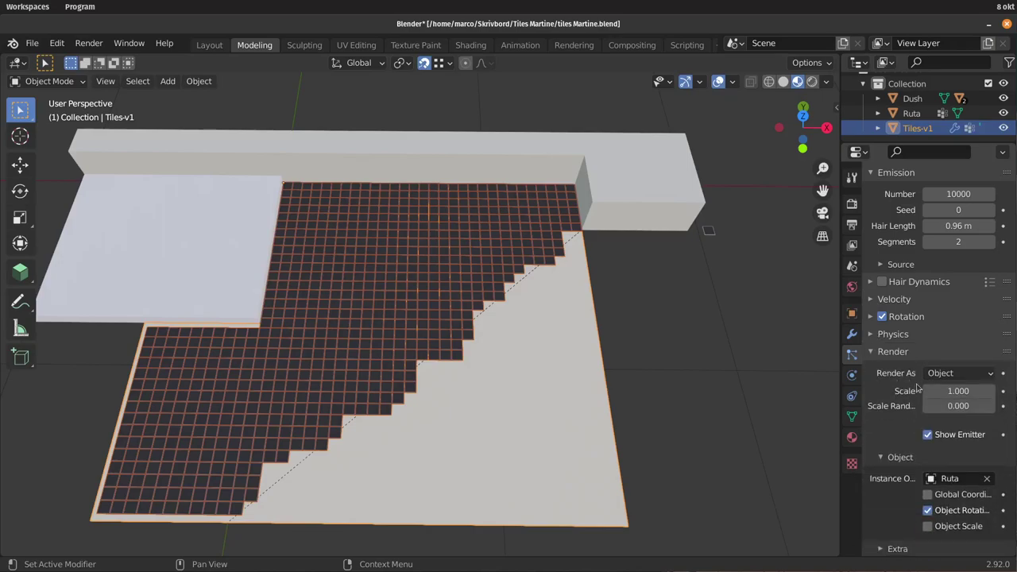
{"action": "scroll", "coordinate": [917, 387], "scroll_direction": "down", "scroll_amount": 2}
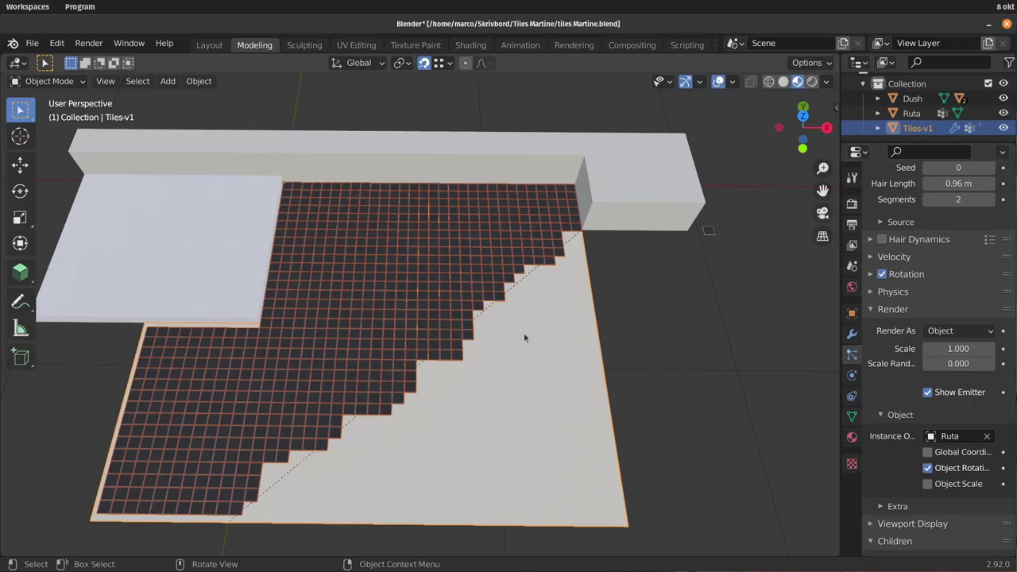
{"action": "mouse_move", "coordinate": [496, 329]}
{"action": "middle_mouse_down", "text": "shift"}
{"action": "mouse_move", "coordinate": [532, 335]}
{"action": "mouse_move", "coordinate": [509, 224]}
{"action": "mouse_move", "coordinate": [503, 335]}
{"action": "middle_mouse_up", "text": "shift"}
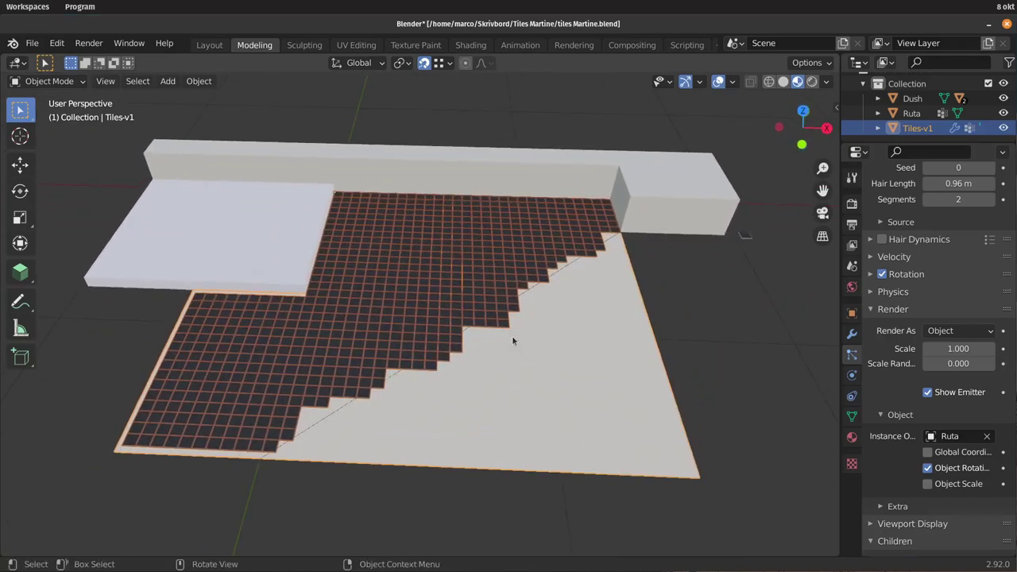
{"action": "left_click", "coordinate": [57, 81]}
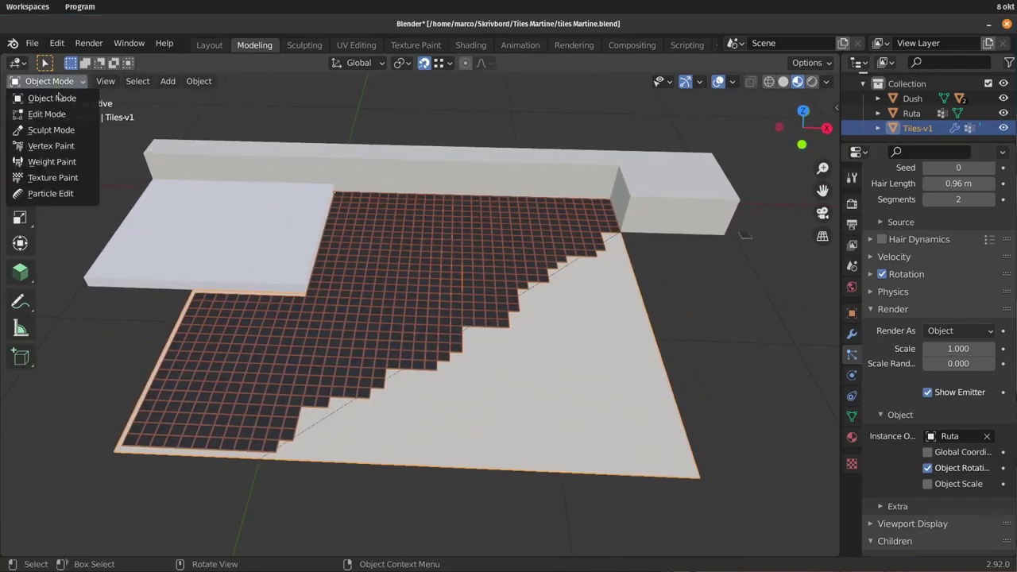
Put Tiles-v1 into Weight Paint mode with wireframe viewport shading.
{"action": "left_click", "coordinate": [67, 163]}
{"action": "key", "text": "z"}
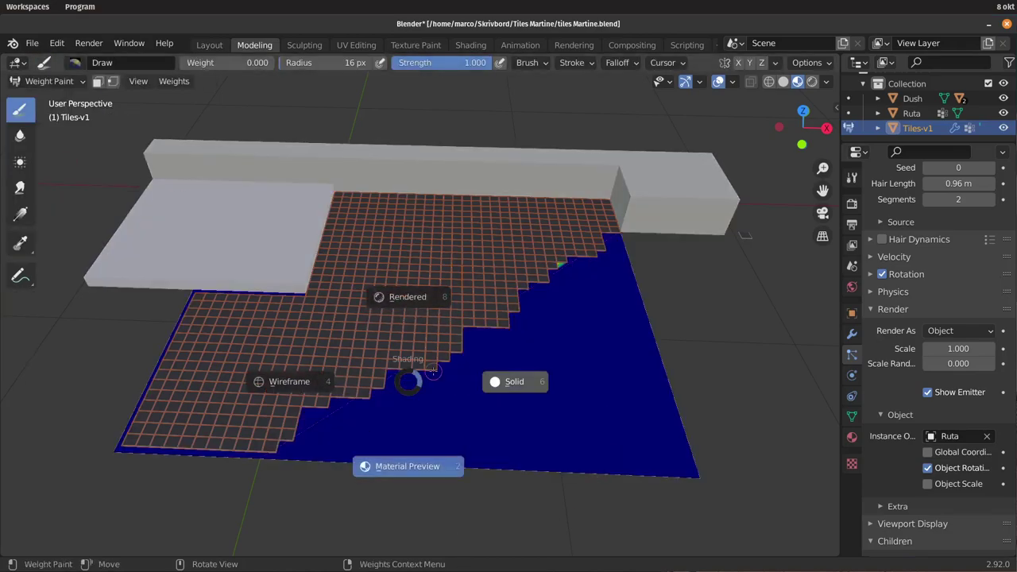
{"action": "left_click", "coordinate": [298, 389]}
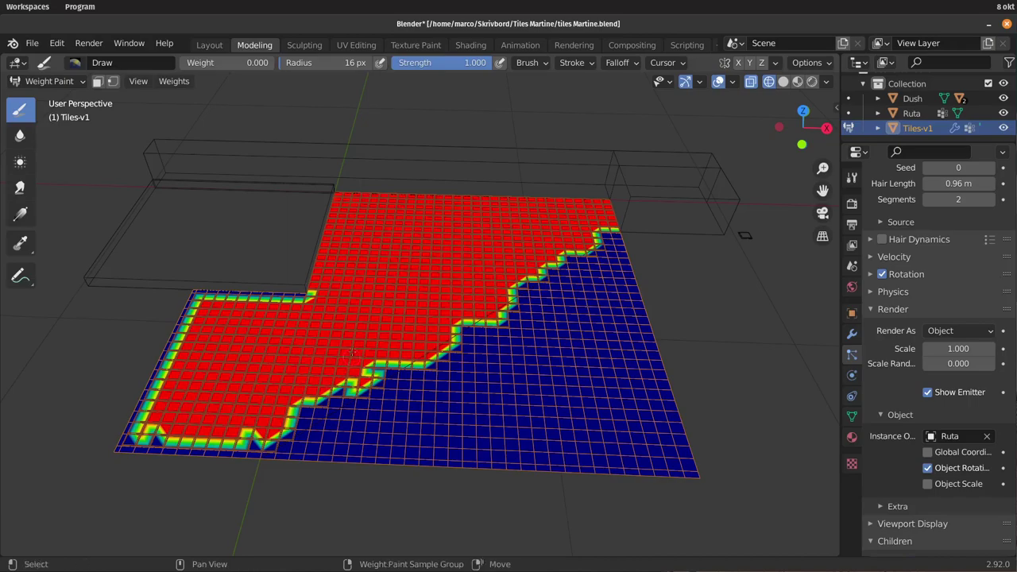
{"action": "middle_click_drag", "start_coordinate": [298, 390], "coordinate": [382, 356]}
{"action": "scroll", "coordinate": [209, 166], "scroll_direction": "up", "scroll_amount": 4}
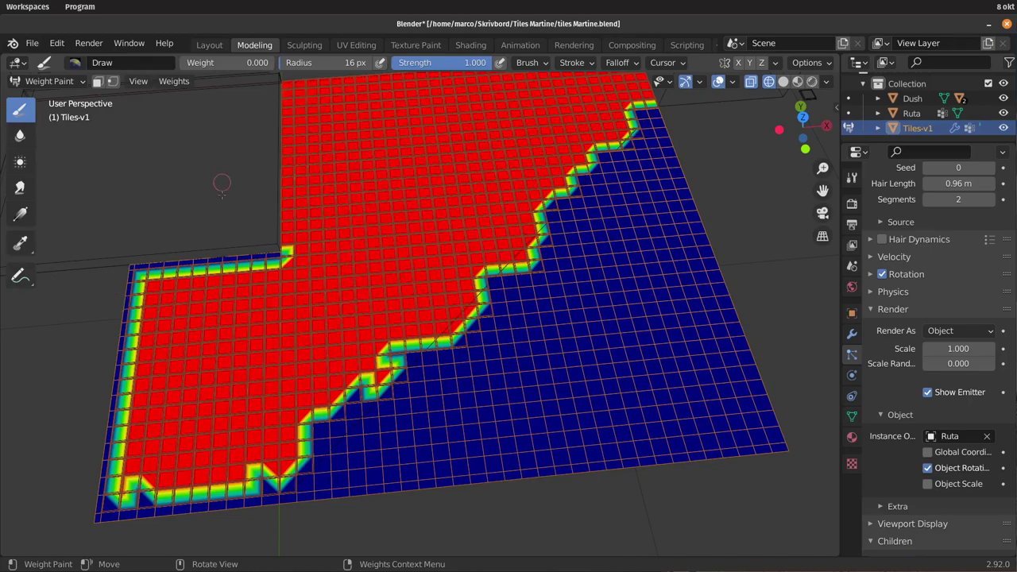
With a 50 px brush, paint weight 1.0 along the stepped edge, then erase with weight 0.
{"action": "key", "text": "f"}
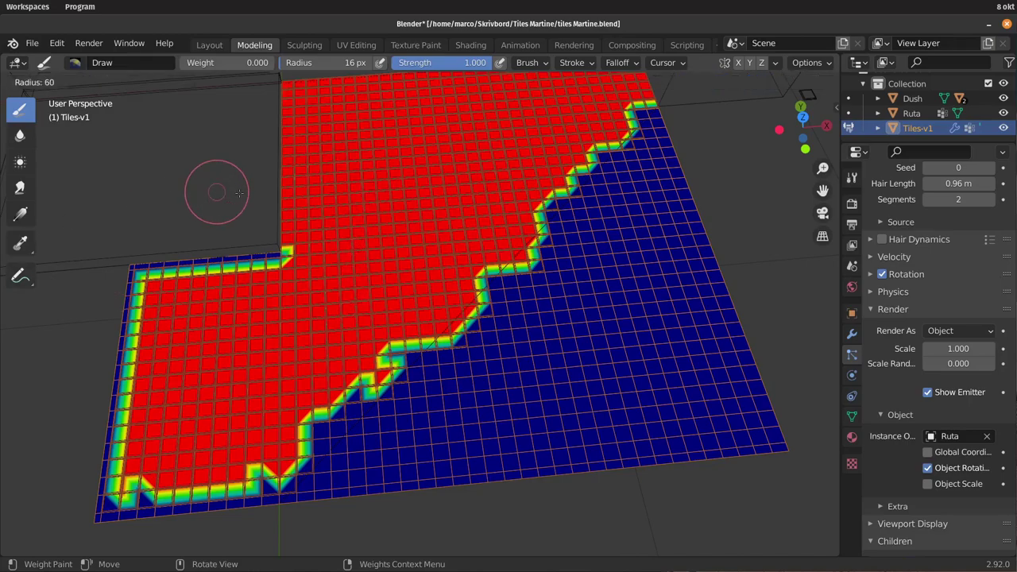
{"action": "left_click", "coordinate": [234, 193]}
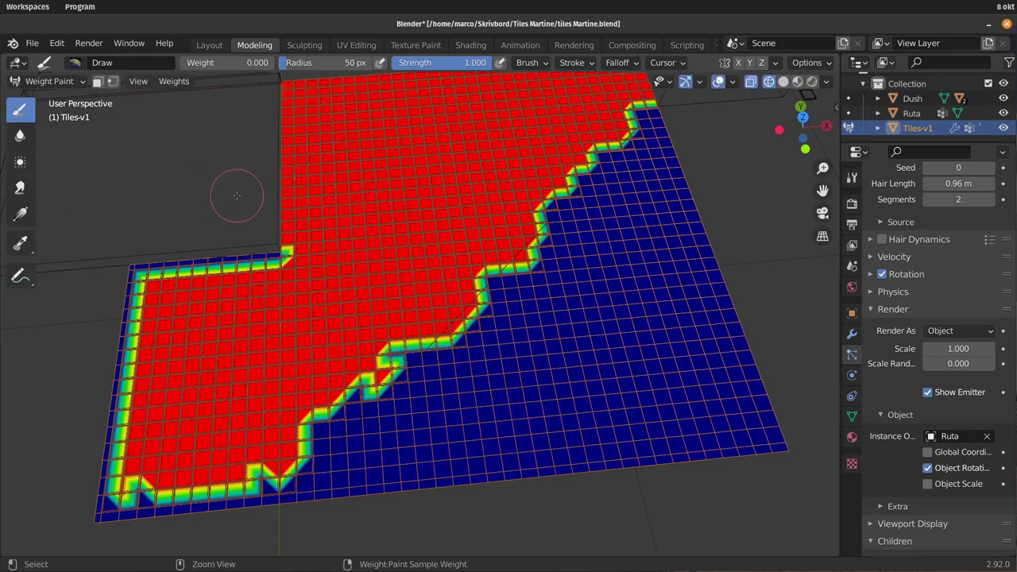
{"action": "key", "text": "ctrl+f"}
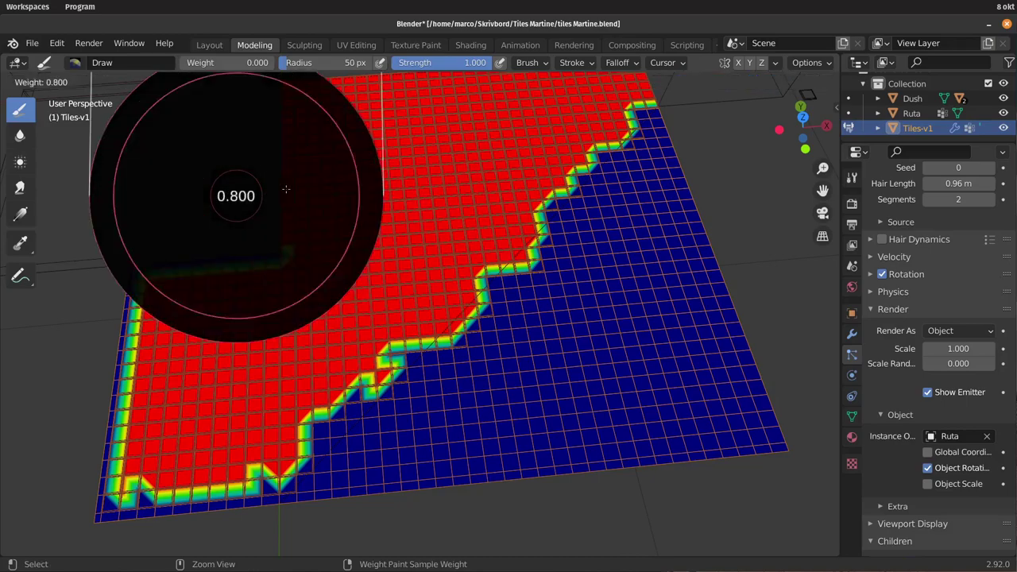
{"action": "left_click", "coordinate": [391, 195]}
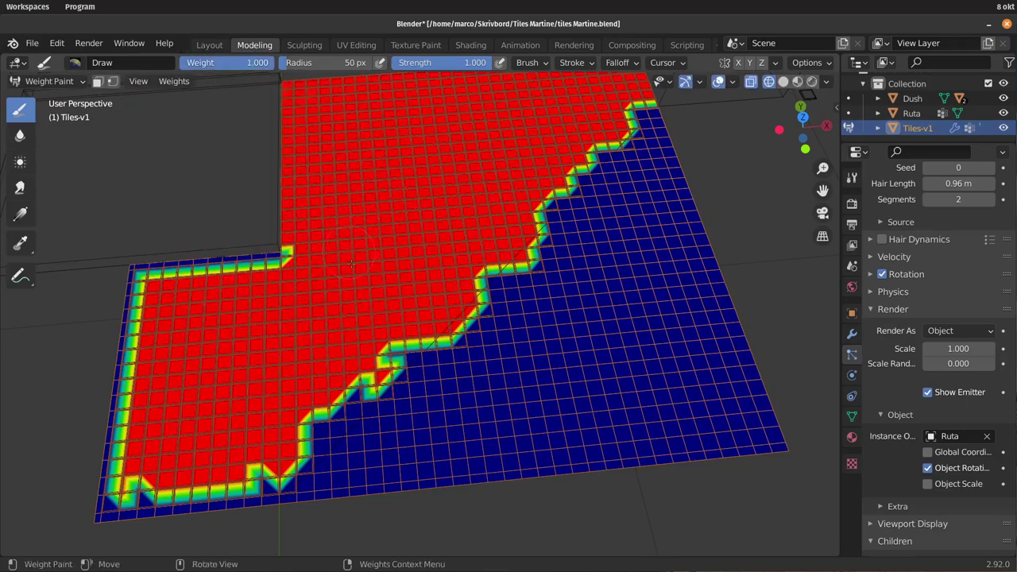
{"action": "mouse_move", "coordinate": [389, 364]}
{"action": "left_mouse_down"}
{"action": "mouse_move", "coordinate": [402, 373]}
{"action": "mouse_move", "coordinate": [429, 361]}
{"action": "mouse_move", "coordinate": [405, 397]}
{"action": "mouse_move", "coordinate": [502, 315]}
{"action": "left_mouse_up"}
{"action": "key", "text": "ctrl+f"}
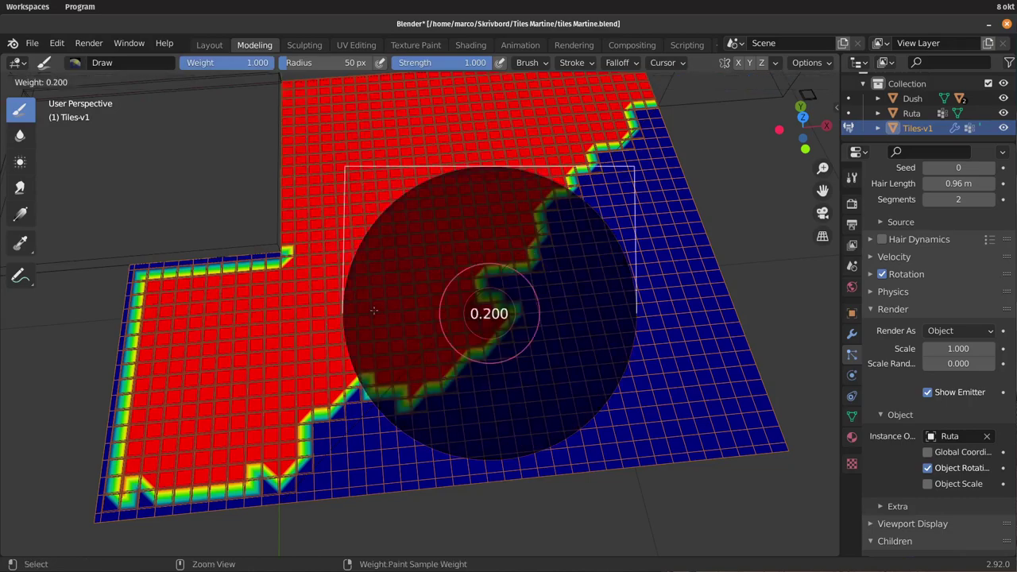
{"action": "left_click", "coordinate": [488, 313]}
{"action": "mouse_move", "coordinate": [487, 305]}
{"action": "left_mouse_down"}
{"action": "mouse_move", "coordinate": [504, 332]}
{"action": "mouse_move", "coordinate": [484, 386]}
{"action": "mouse_move", "coordinate": [385, 408]}
{"action": "mouse_move", "coordinate": [449, 406]}
{"action": "left_mouse_up"}
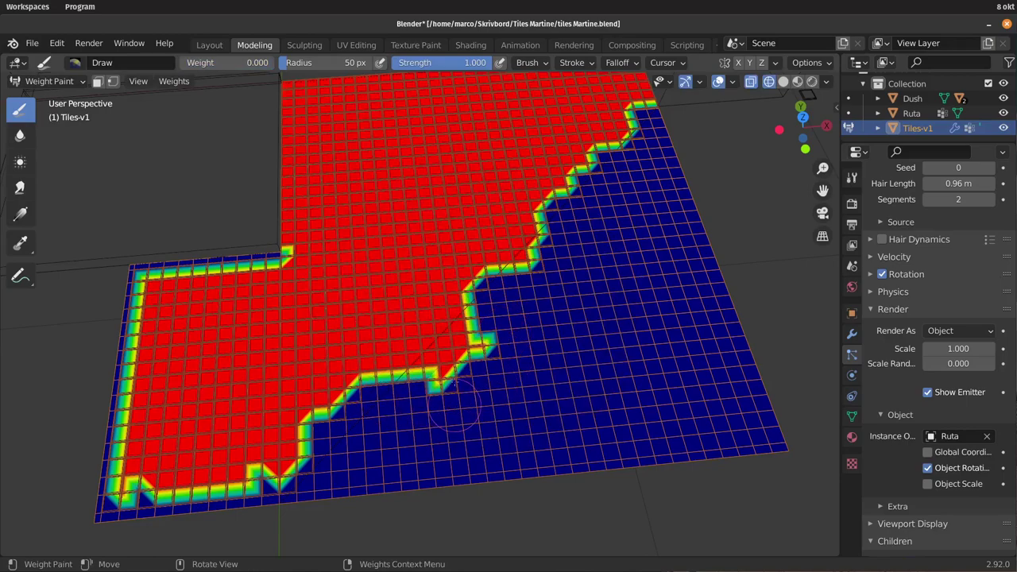
Switch to Solid shading and paint tiles in along the staircase edge at weight 1.000.
{"action": "key", "text": "z"}
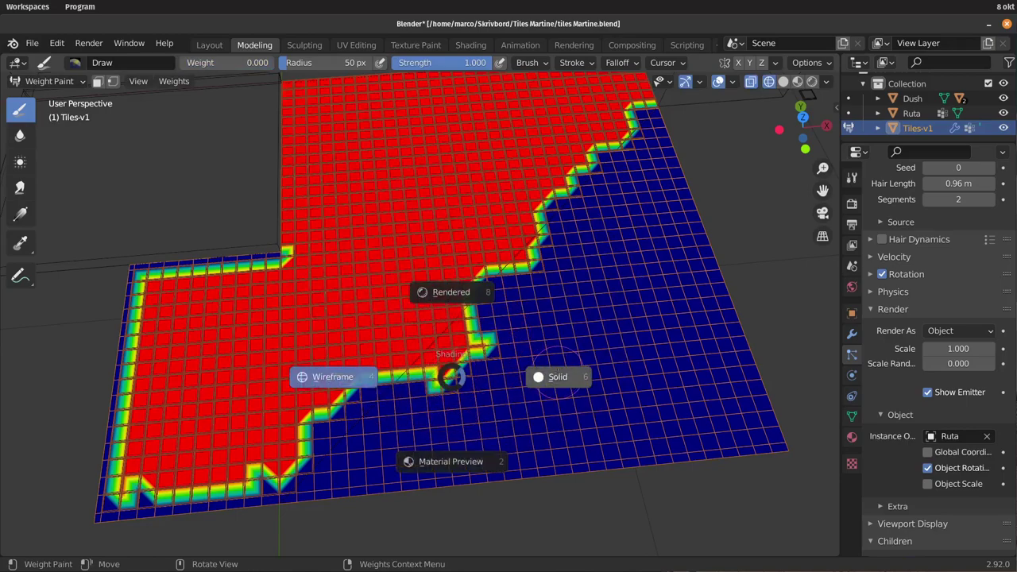
{"action": "left_click", "coordinate": [540, 374]}
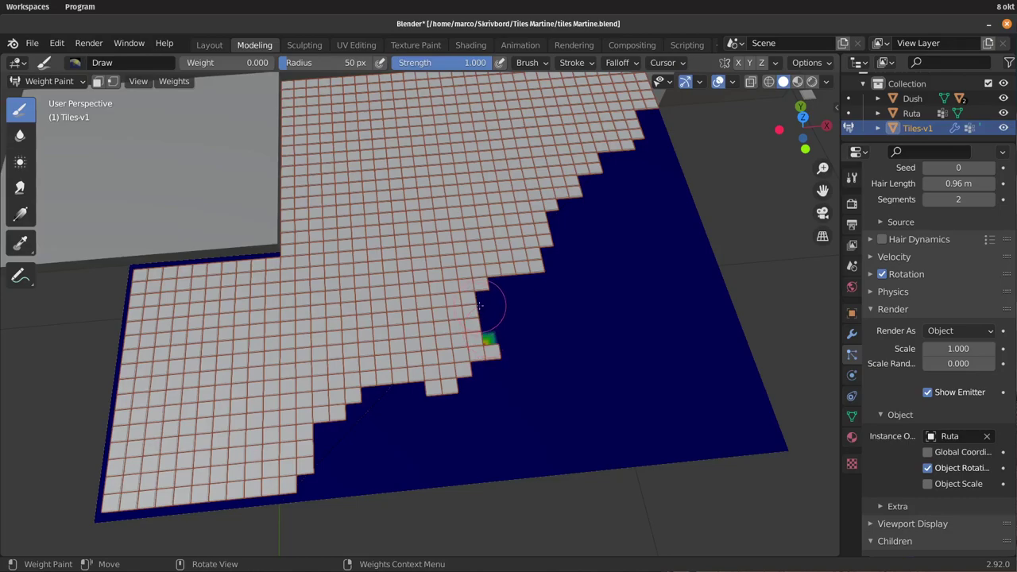
{"action": "key", "text": "ctrl"}
{"action": "key", "text": "ctrl+f"}
{"action": "left_click", "coordinate": [675, 311]}
{"action": "mouse_move", "coordinate": [474, 302]}
{"action": "left_mouse_down"}
{"action": "mouse_move", "coordinate": [521, 256]}
{"action": "mouse_move", "coordinate": [402, 363]}
{"action": "mouse_move", "coordinate": [369, 373]}
{"action": "mouse_move", "coordinate": [341, 407]}
{"action": "left_mouse_up"}
{"action": "mouse_move", "coordinate": [351, 398]}
{"action": "middle_mouse_down"}
{"action": "mouse_move", "coordinate": [559, 352]}
{"action": "mouse_move", "coordinate": [569, 360]}
{"action": "middle_mouse_up"}
Remove stray tiles along the staircase edge using weight 0 and a 97 px brush.
{"action": "key", "text": "ctrl+f"}
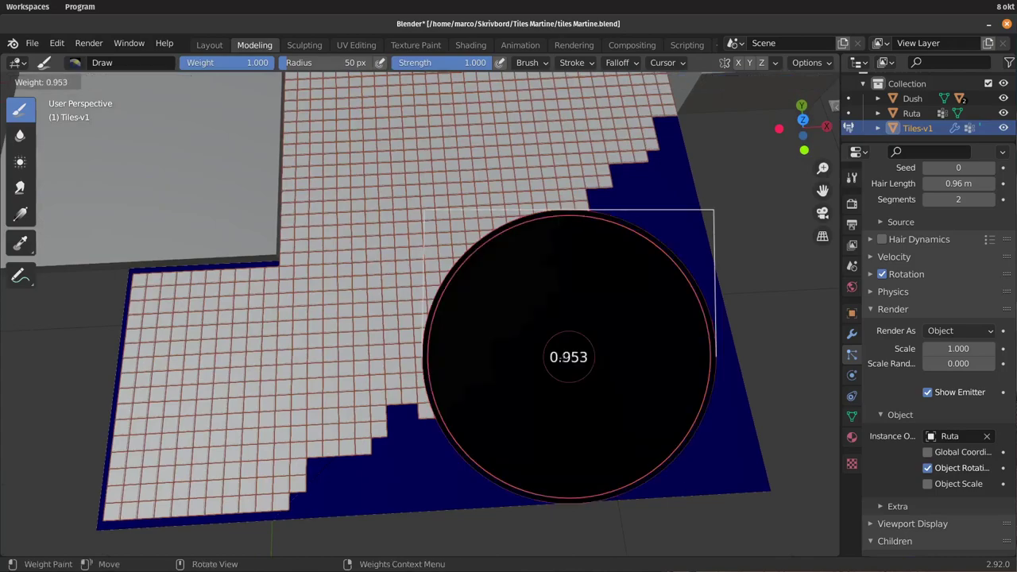
{"action": "key", "text": "Return"}
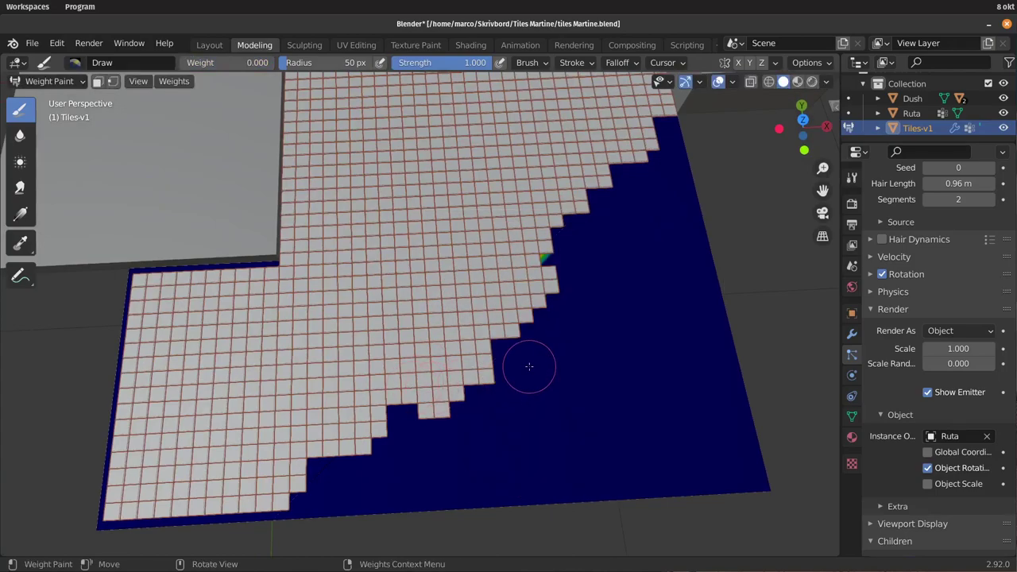
{"action": "key", "text": "f"}
{"action": "key", "text": "Return"}
{"action": "mouse_move", "coordinate": [545, 419]}
{"action": "left_mouse_down"}
{"action": "mouse_move", "coordinate": [522, 329]}
{"action": "mouse_move", "coordinate": [567, 277]}
{"action": "mouse_move", "coordinate": [515, 372]}
{"action": "mouse_move", "coordinate": [456, 426]}
{"action": "mouse_move", "coordinate": [447, 420]}
{"action": "left_mouse_up"}
{"action": "middle_click_drag", "start_coordinate": [590, 341], "coordinate": [556, 314]}
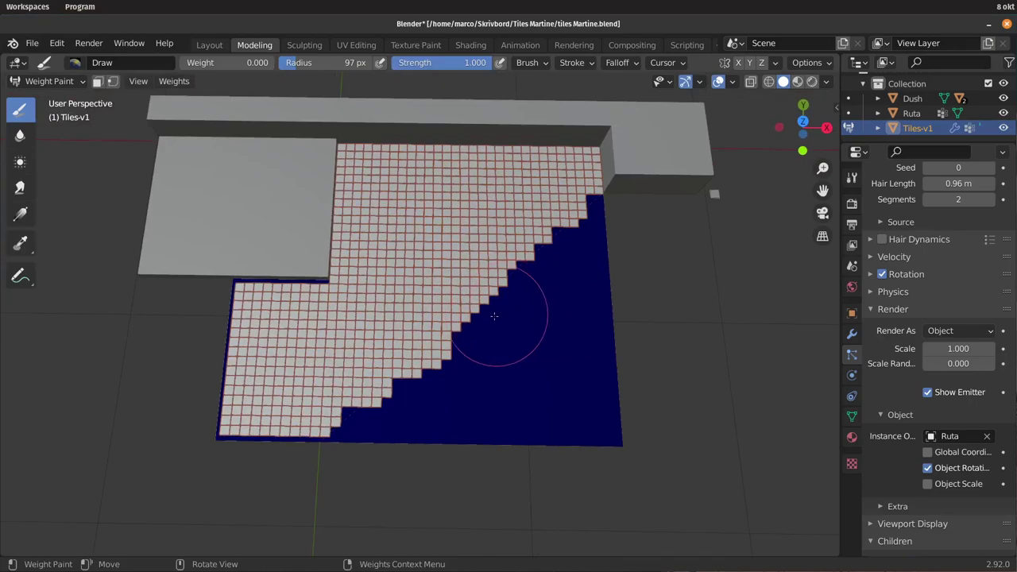
{"action": "left_click_drag", "start_coordinate": [515, 317], "coordinate": [492, 318]}
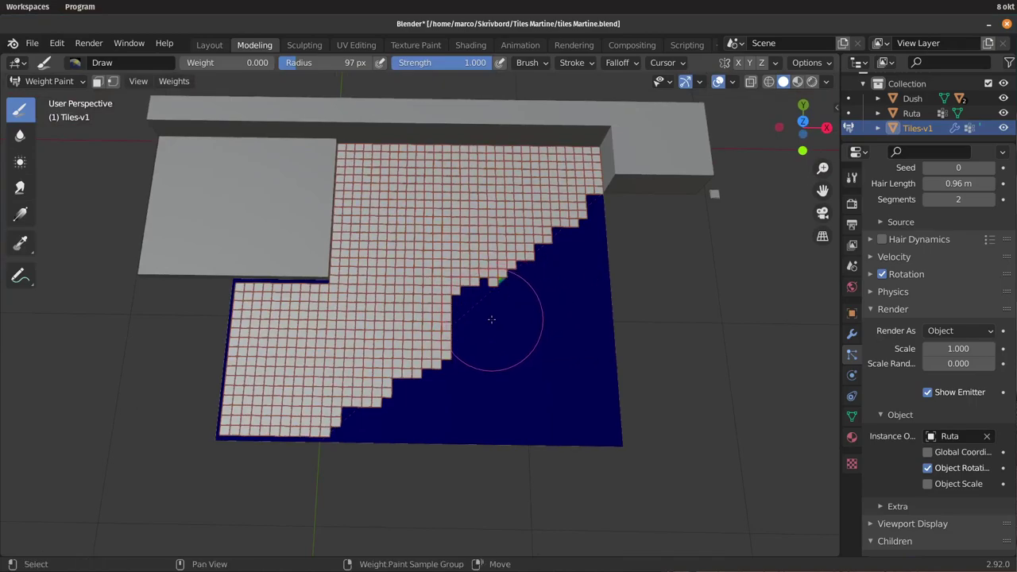
Paint missing tiles back onto the edge at weight 1.000 with a 64 px brush.
{"action": "key", "text": "ctrl+f"}
{"action": "left_click", "coordinate": [449, 290]}
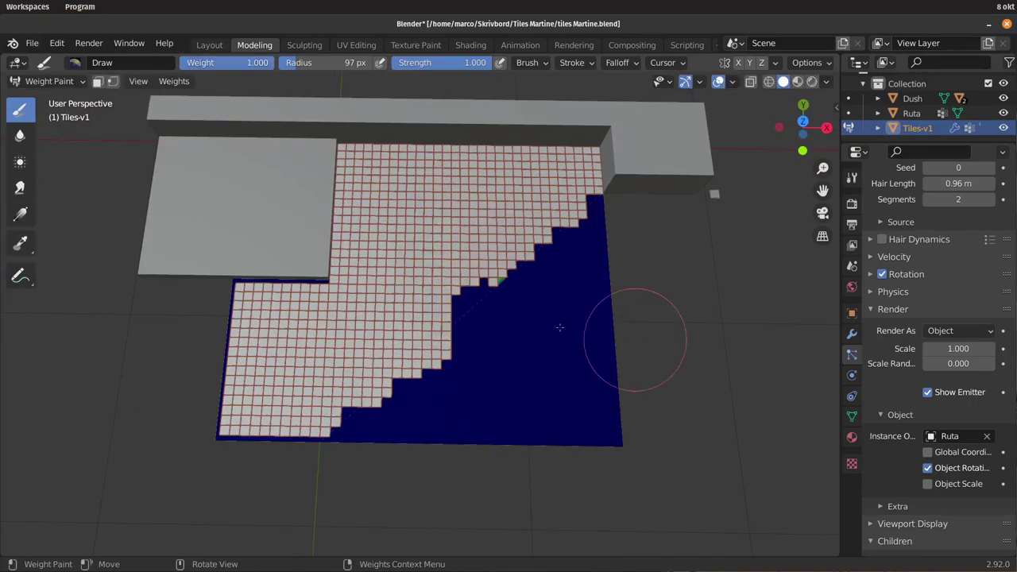
{"action": "key", "text": "f"}
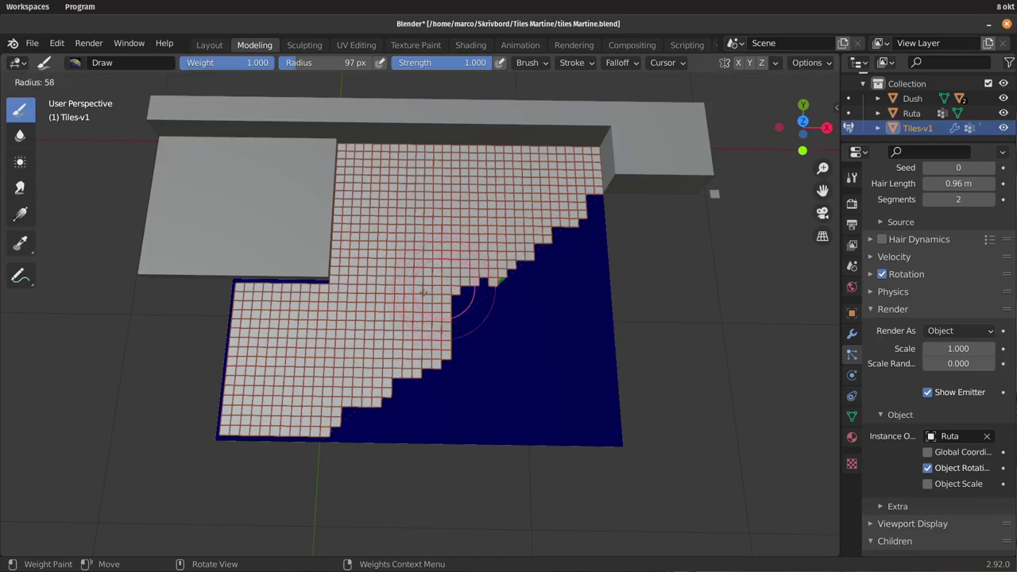
{"action": "left_click", "coordinate": [426, 293]}
{"action": "mouse_move", "coordinate": [453, 302]}
{"action": "left_mouse_down"}
{"action": "mouse_move", "coordinate": [465, 310]}
{"action": "mouse_move", "coordinate": [496, 292]}
{"action": "left_mouse_up"}
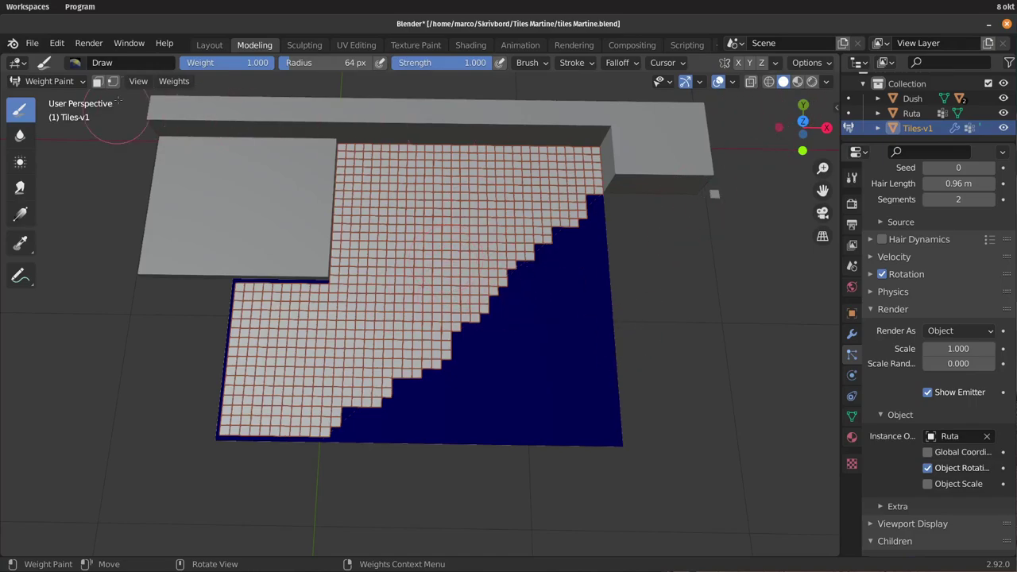
Back in Object Mode, check the stepped edge rendered, then reselect Tiles-v1 in Material Preview.
{"action": "left_click", "coordinate": [66, 83]}
{"action": "left_click", "coordinate": [64, 98]}
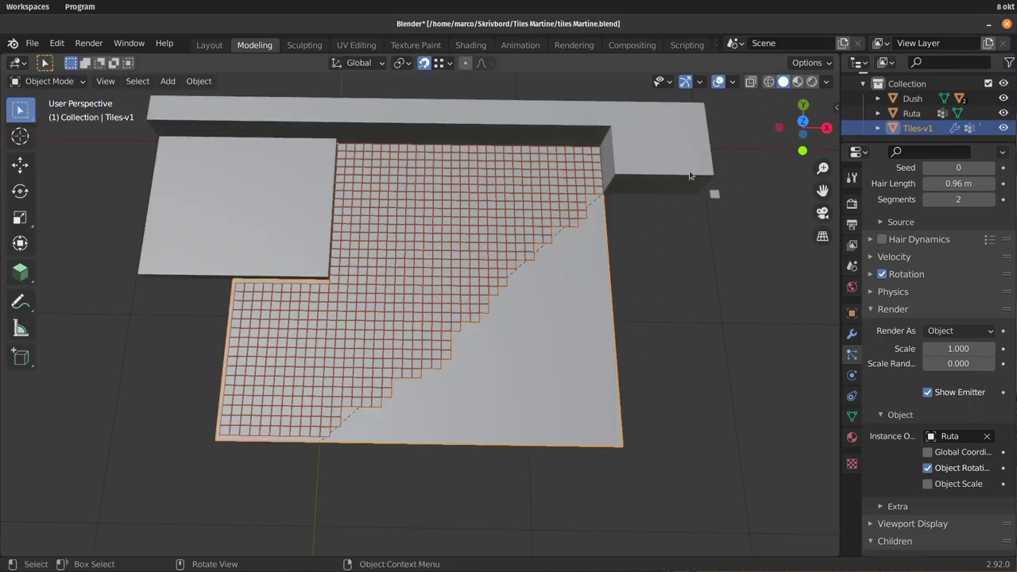
{"action": "left_click", "coordinate": [811, 82]}
{"action": "middle_click_drag", "start_coordinate": [606, 277], "coordinate": [590, 302]}
{"action": "left_click", "coordinate": [620, 435]}
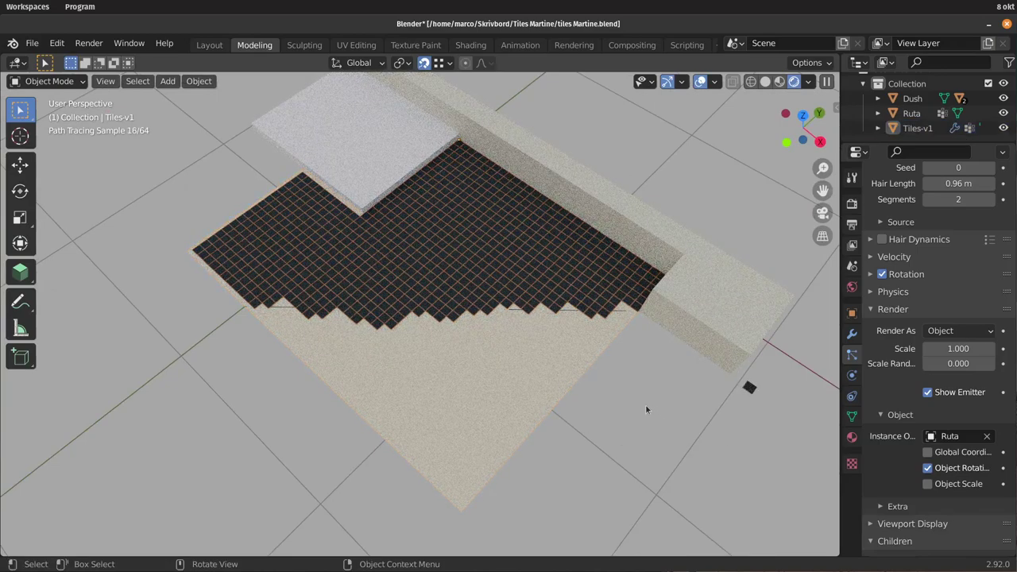
{"action": "middle_click_drag", "start_coordinate": [636, 406], "coordinate": [681, 381]}
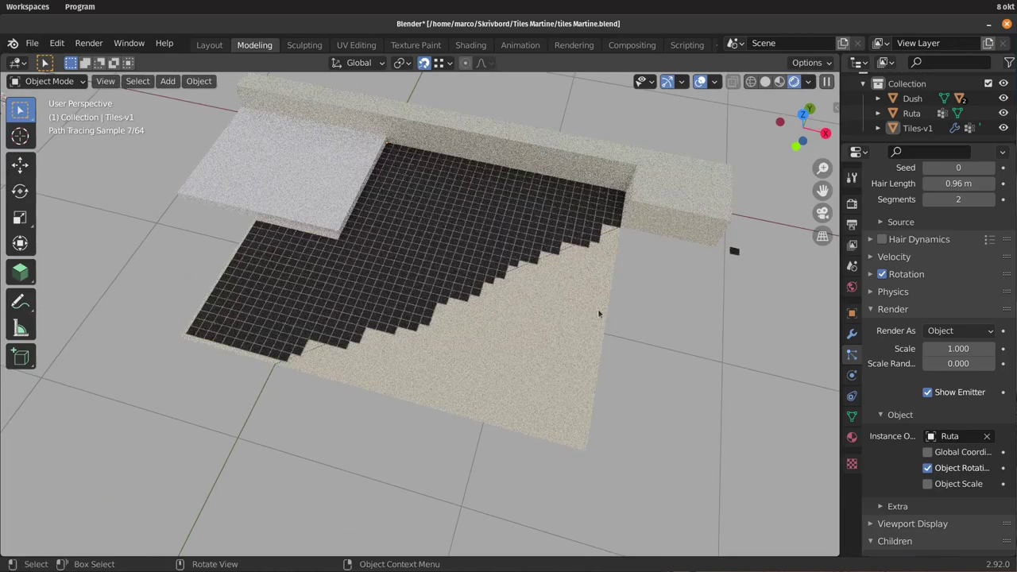
{"action": "left_click", "coordinate": [778, 82]}
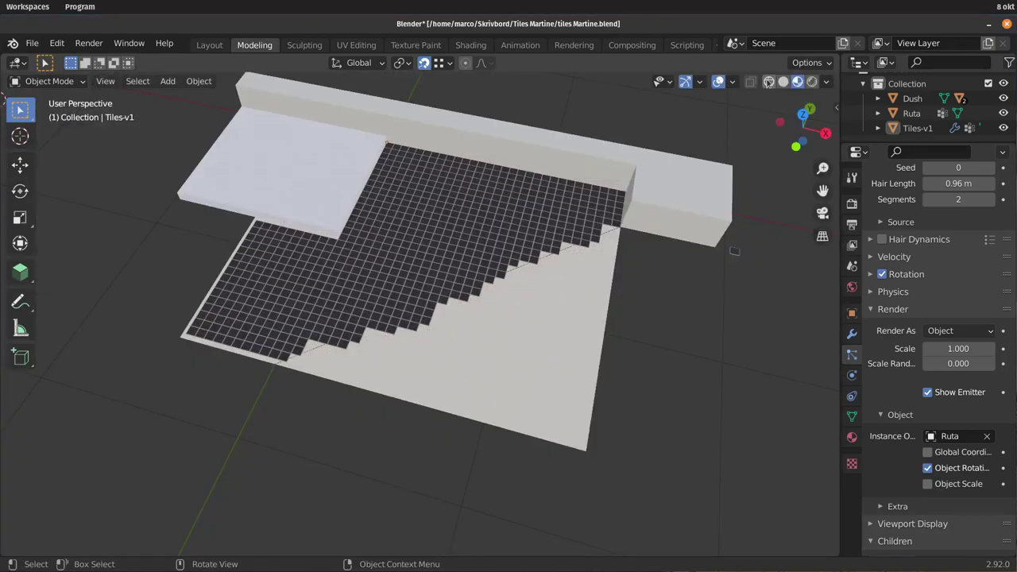
{"action": "left_click", "coordinate": [536, 307]}
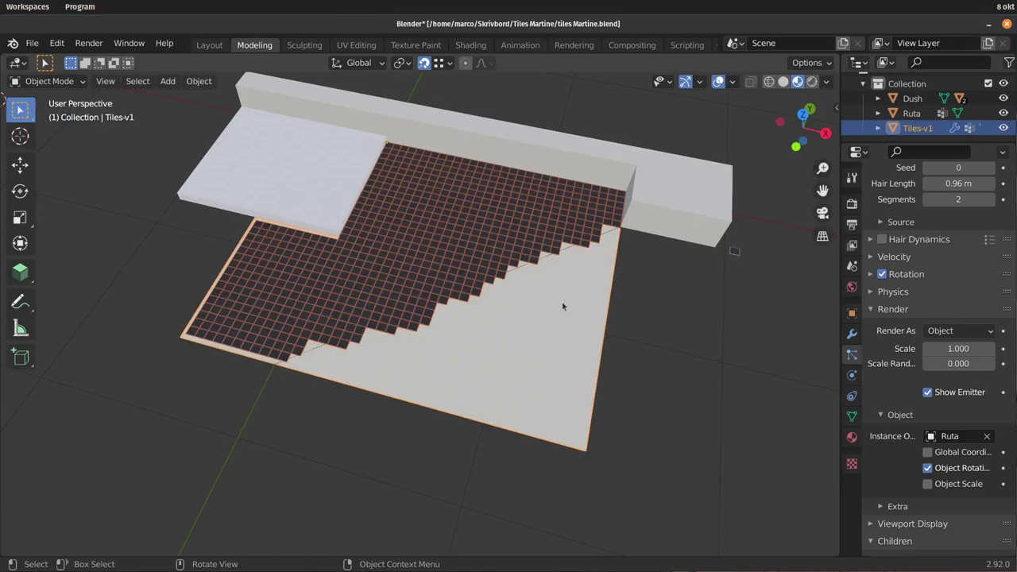
{"action": "key", "text": "ctrl"}
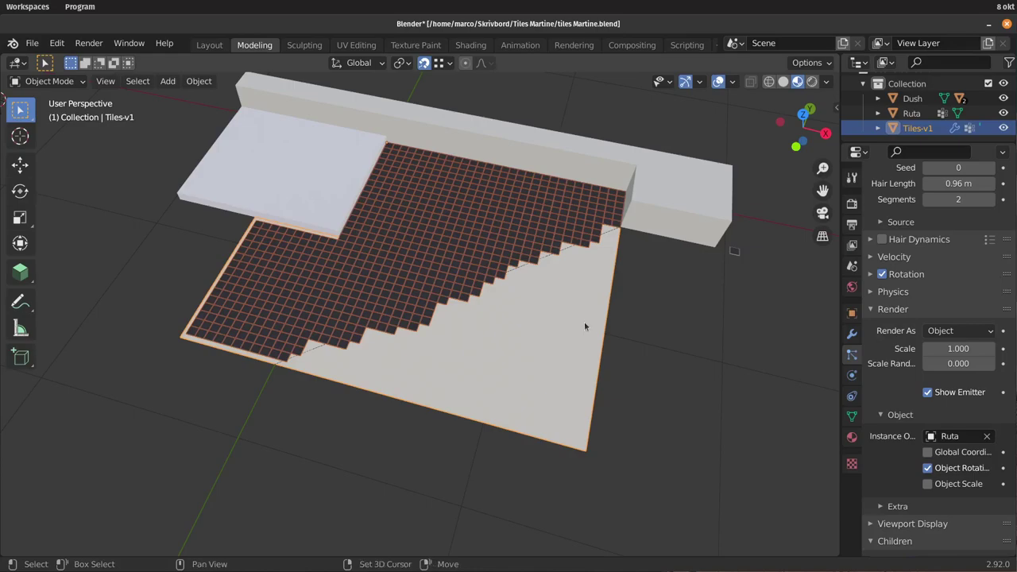
Duplicate Tiles-v1, leaving the copy exactly on top of the original.
{"action": "key", "text": "alt+a"}
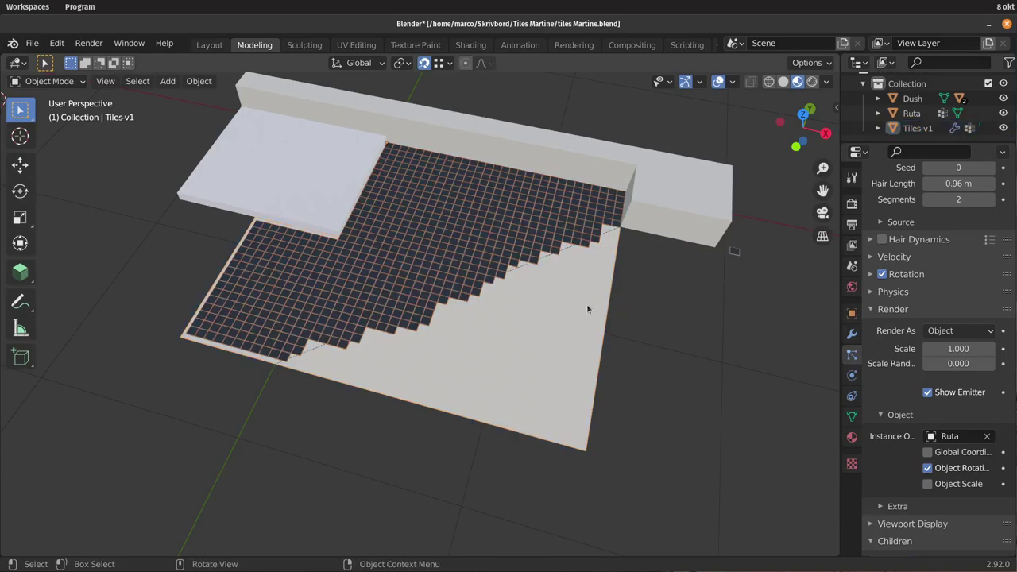
{"action": "left_click", "coordinate": [586, 304]}
{"action": "key", "text": "shift+d"}
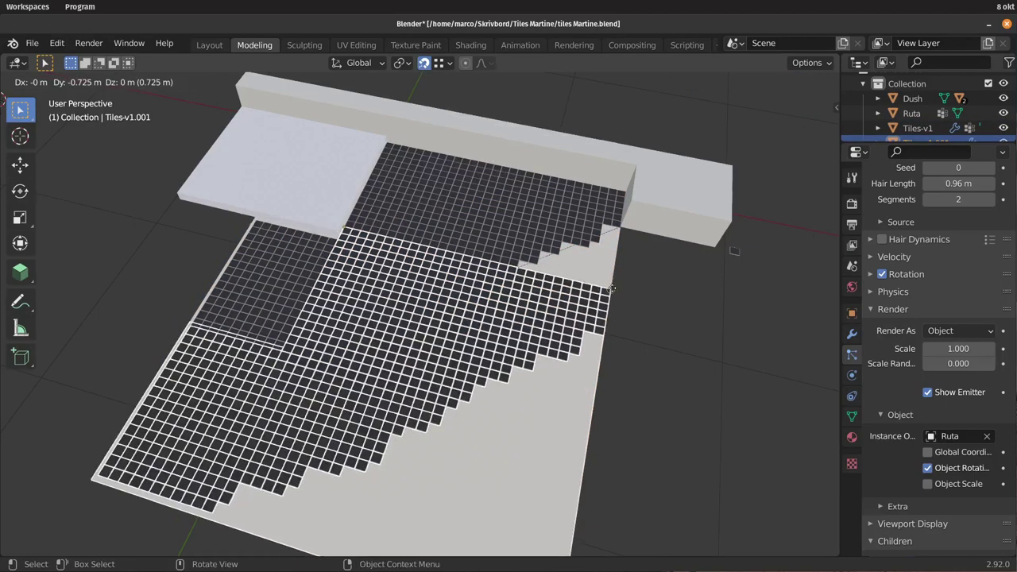
{"action": "right_click", "coordinate": [616, 287]}
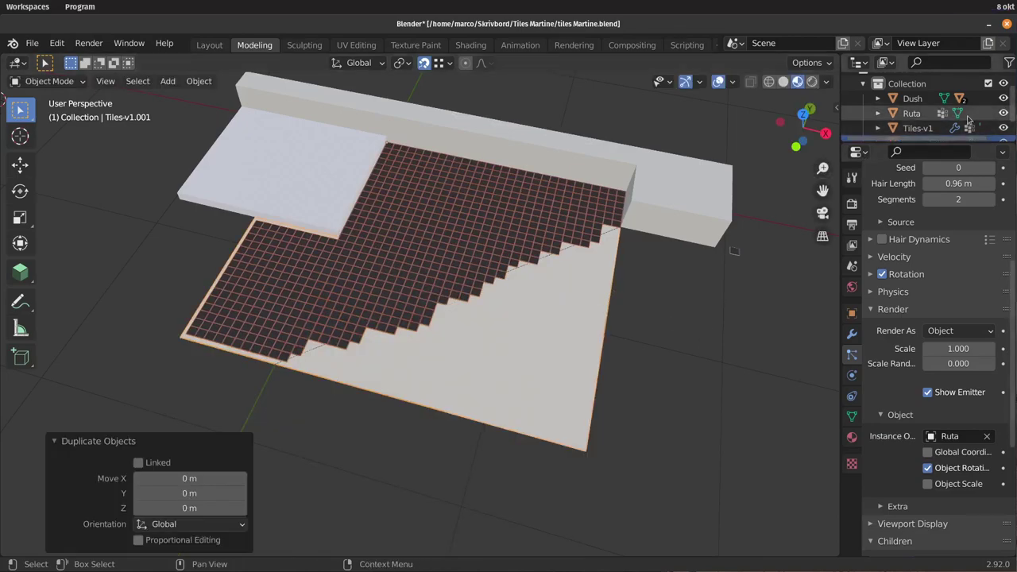
Rename the duplicate floor to Tiles-v2 in the Outliner.
{"action": "scroll", "coordinate": [967, 118], "scroll_direction": "down", "scroll_amount": 1}
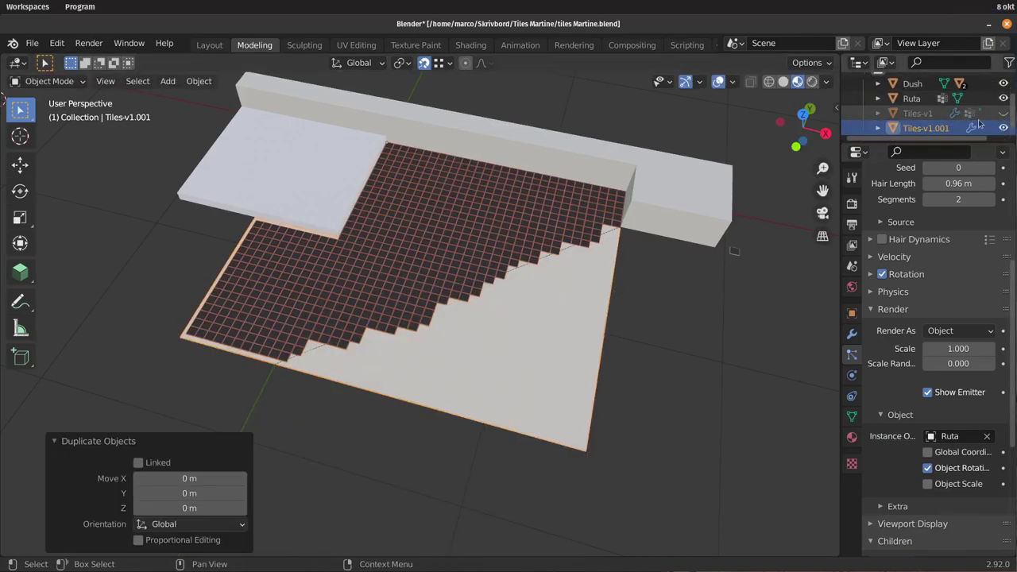
{"action": "double_click", "coordinate": [932, 128]}
{"action": "left_click", "coordinate": [954, 128]}
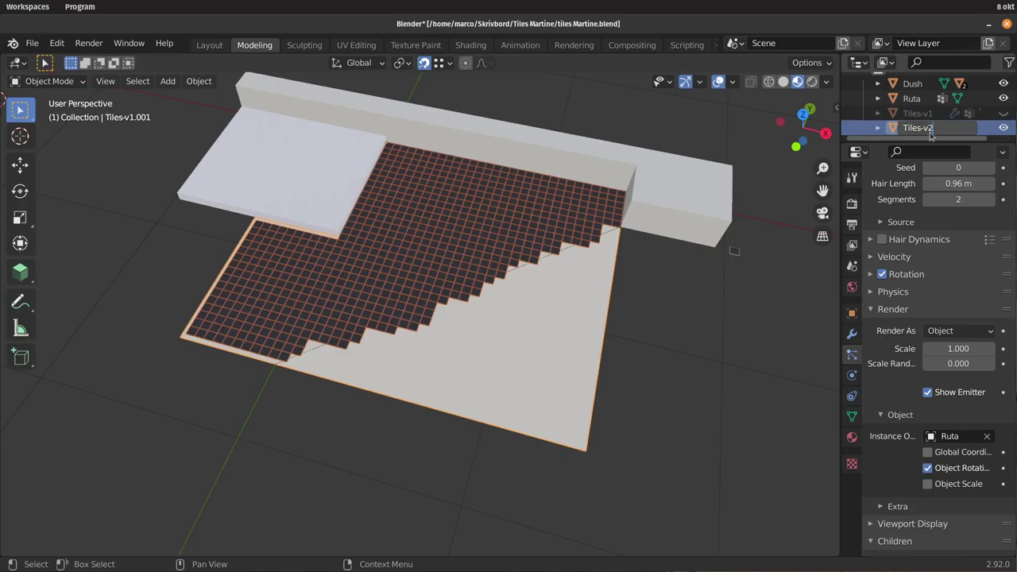
{"action": "type", "text": "2"}
{"action": "key", "text": "Return"}
{"action": "middle_click_drag", "start_coordinate": [556, 299], "coordinate": [571, 318]}
Switch Tiles-v2 to Weight Paint mode and paint full weight along the stair edge.
{"action": "left_click", "coordinate": [74, 82]}
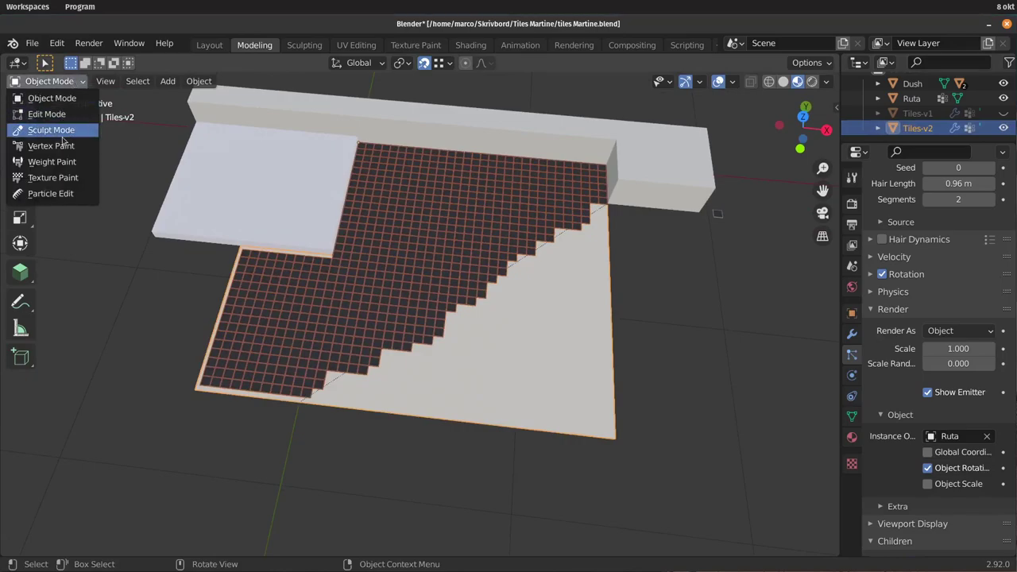
{"action": "left_click", "coordinate": [62, 164]}
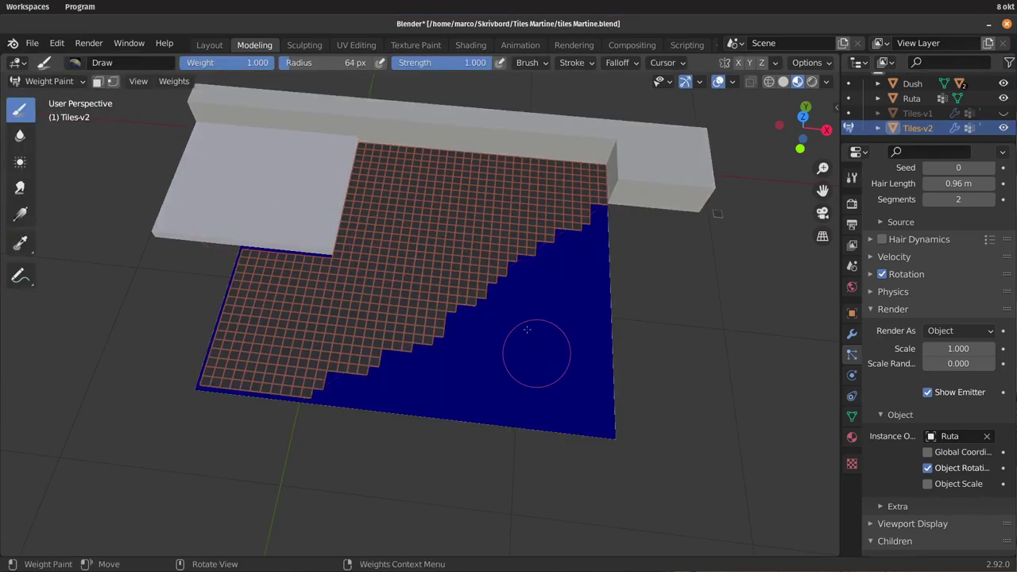
{"action": "mouse_move", "coordinate": [479, 307]}
{"action": "left_mouse_down"}
{"action": "mouse_move", "coordinate": [556, 242]}
{"action": "mouse_move", "coordinate": [531, 246]}
{"action": "left_mouse_up"}
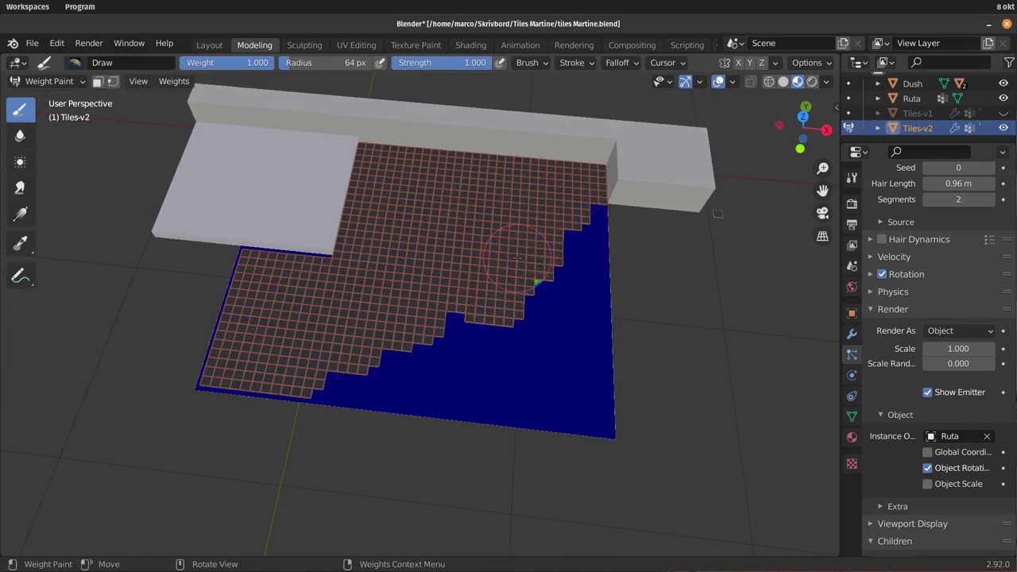
From top view, erase tiles along the stepped edge with weight 0.
{"action": "scroll", "coordinate": [460, 356], "scroll_direction": "up", "scroll_amount": 3}
{"action": "key", "text": "KP_7"}
{"action": "scroll", "coordinate": [503, 322], "scroll_direction": "up", "scroll_amount": 2}
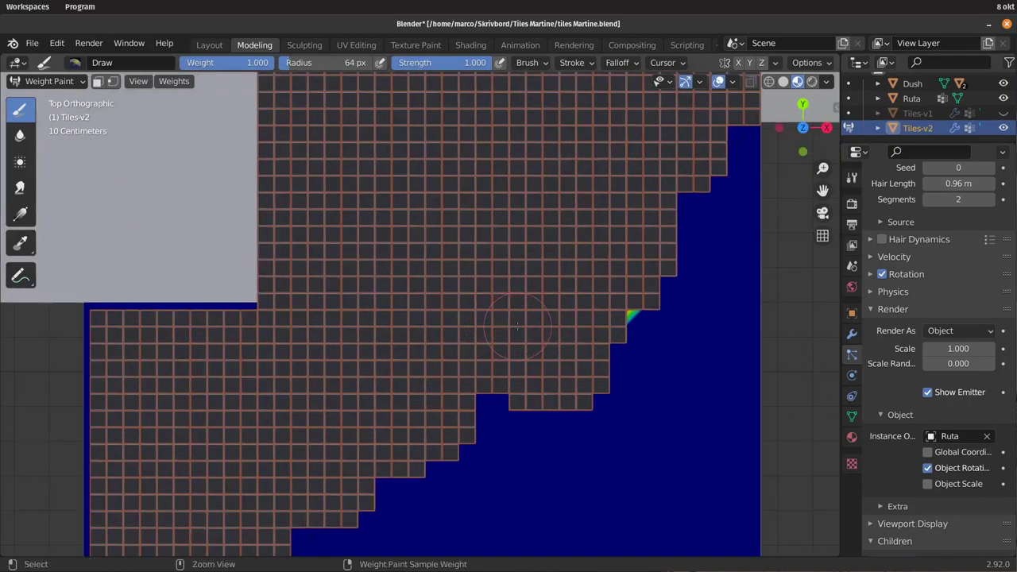
{"action": "key", "text": "ctrl+f"}
{"action": "left_click", "coordinate": [517, 326]}
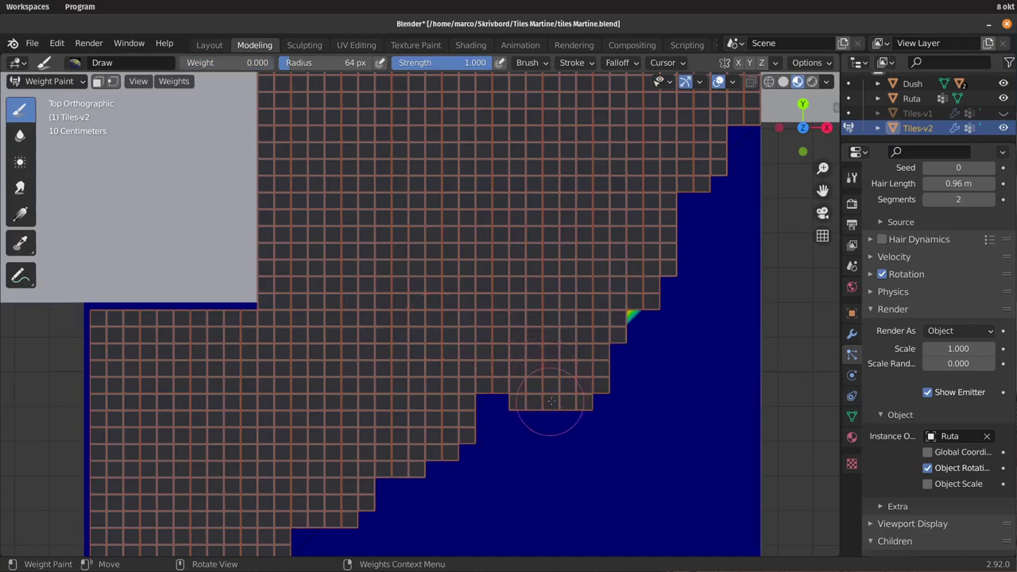
{"action": "mouse_move", "coordinate": [611, 365]}
{"action": "left_mouse_down"}
{"action": "mouse_move", "coordinate": [644, 327]}
{"action": "mouse_move", "coordinate": [542, 399]}
{"action": "mouse_move", "coordinate": [696, 274]}
{"action": "mouse_move", "coordinate": [685, 269]}
{"action": "mouse_move", "coordinate": [561, 343]}
{"action": "mouse_move", "coordinate": [609, 296]}
{"action": "left_mouse_up"}
In wireframe view, paint weight 0 along the red–blue edge to trim the red bump.
{"action": "key", "text": "z"}
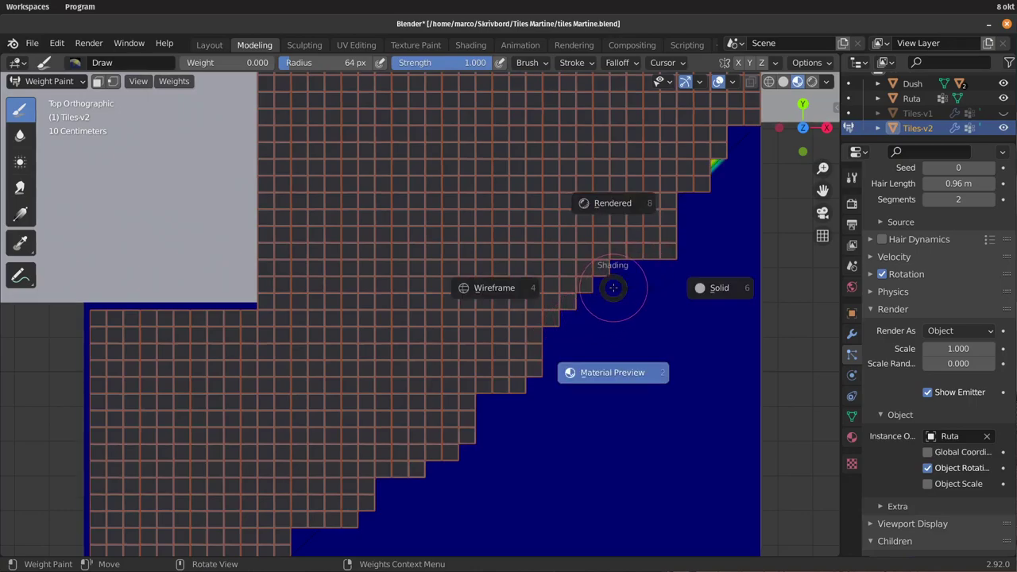
{"action": "left_click", "coordinate": [516, 299]}
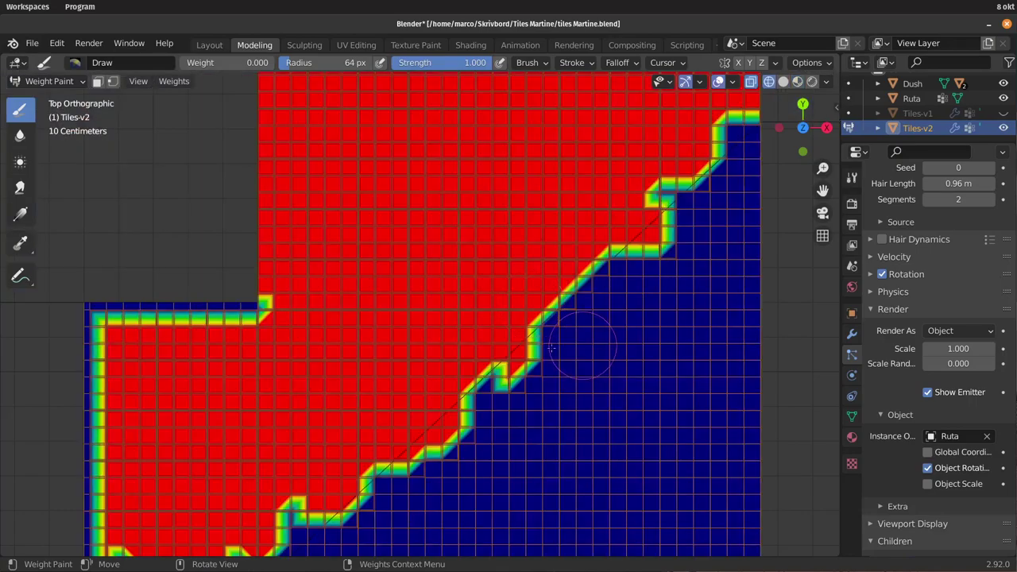
{"action": "left_click_drag", "start_coordinate": [523, 334], "coordinate": [593, 254]}
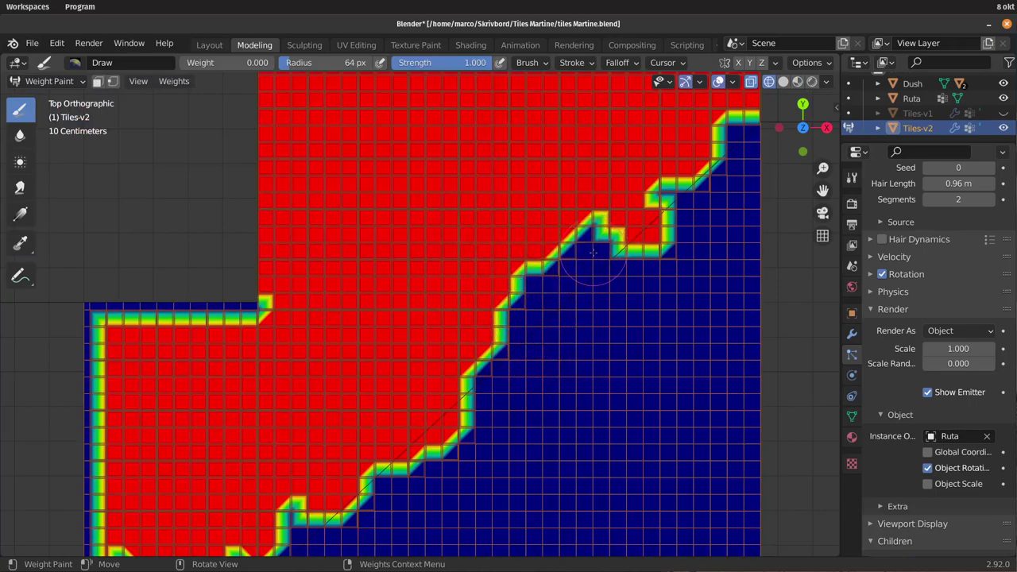
{"action": "scroll", "coordinate": [548, 405], "scroll_direction": "down", "scroll_amount": 1}
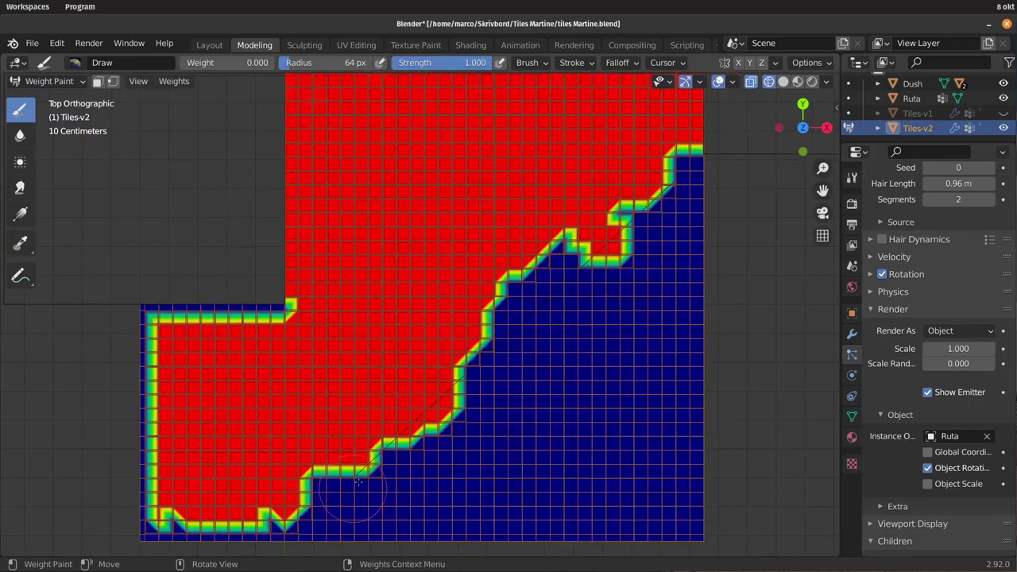
{"action": "left_click_drag", "start_coordinate": [359, 481], "coordinate": [401, 450]}
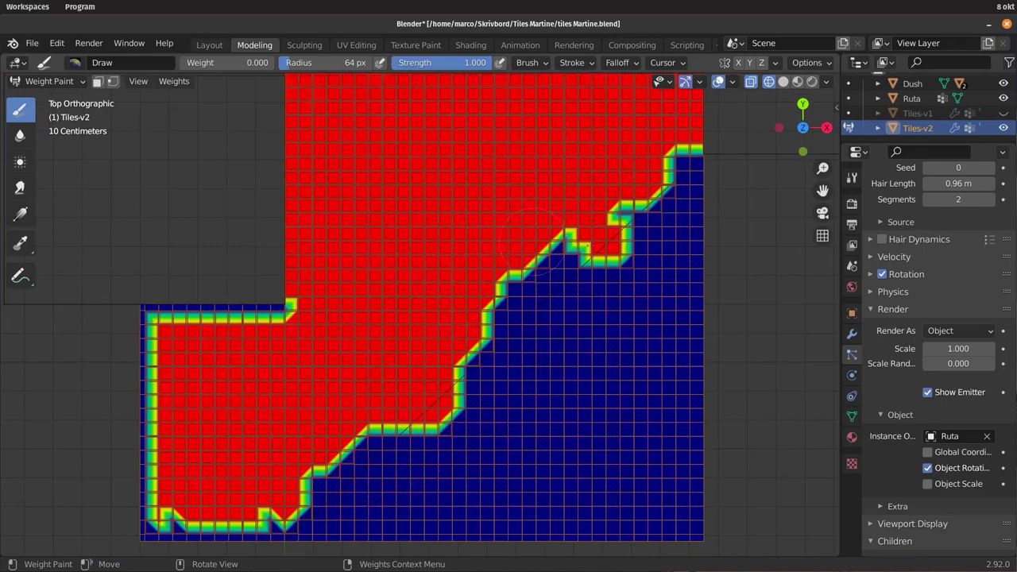
{"action": "left_click_drag", "start_coordinate": [625, 230], "coordinate": [615, 234]}
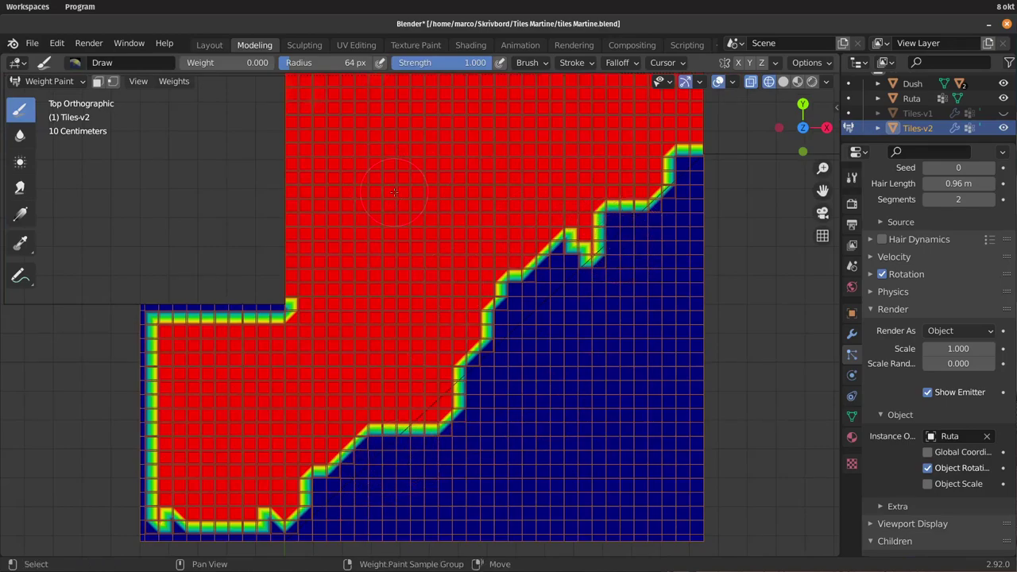
Set brush weight back to 1.000 and paint full weight to push the stepped boundary outward.
{"action": "key", "text": "ctrl+f"}
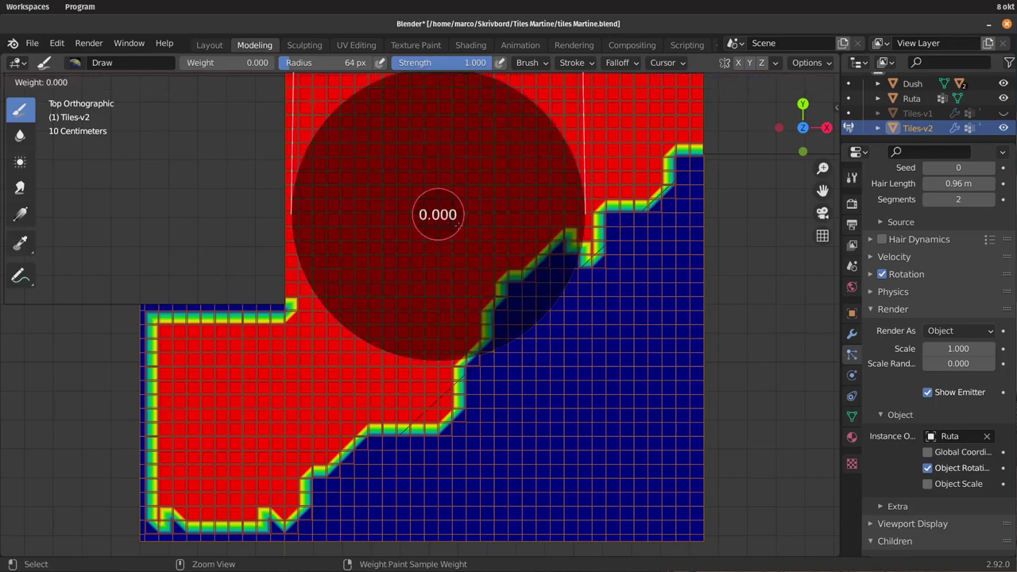
{"action": "left_click", "coordinate": [559, 281]}
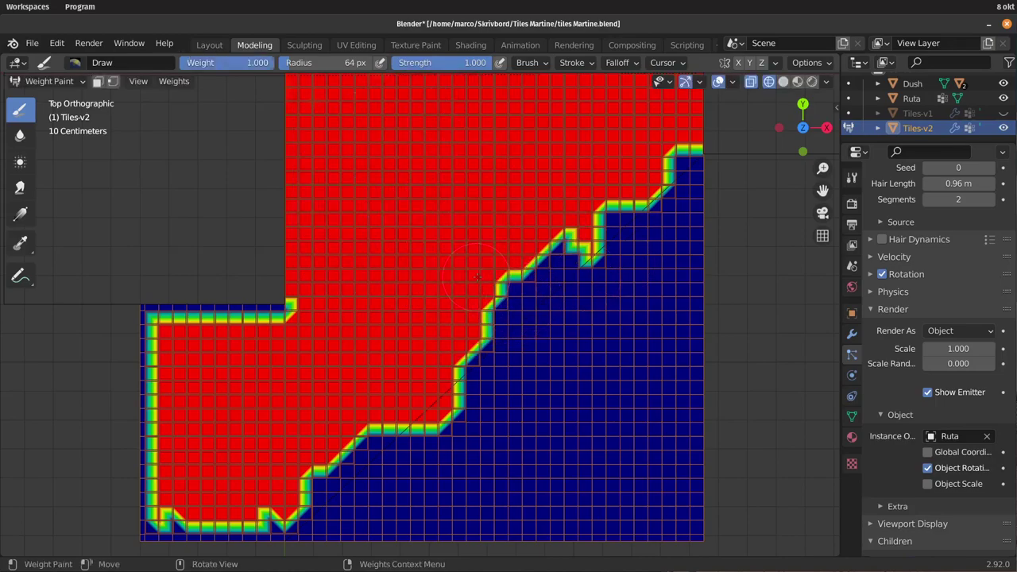
{"action": "mouse_move", "coordinate": [480, 275]}
{"action": "left_mouse_down"}
{"action": "mouse_move", "coordinate": [548, 226]}
{"action": "mouse_move", "coordinate": [550, 243]}
{"action": "mouse_move", "coordinate": [579, 254]}
{"action": "mouse_move", "coordinate": [633, 199]}
{"action": "left_mouse_up"}
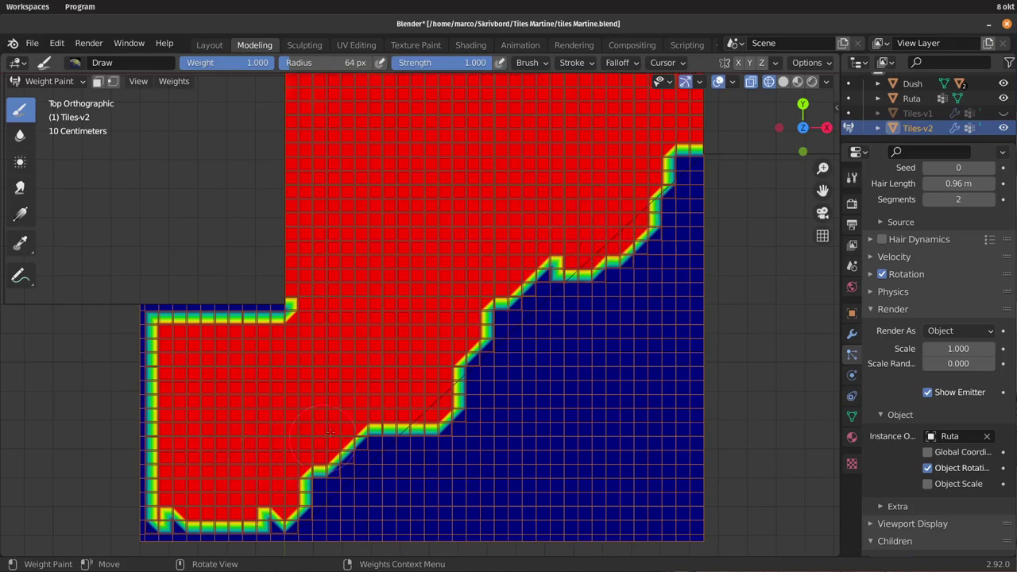
{"action": "mouse_move", "coordinate": [334, 430]}
{"action": "left_mouse_down"}
{"action": "mouse_move", "coordinate": [368, 430]}
{"action": "mouse_move", "coordinate": [394, 402]}
{"action": "left_mouse_up"}
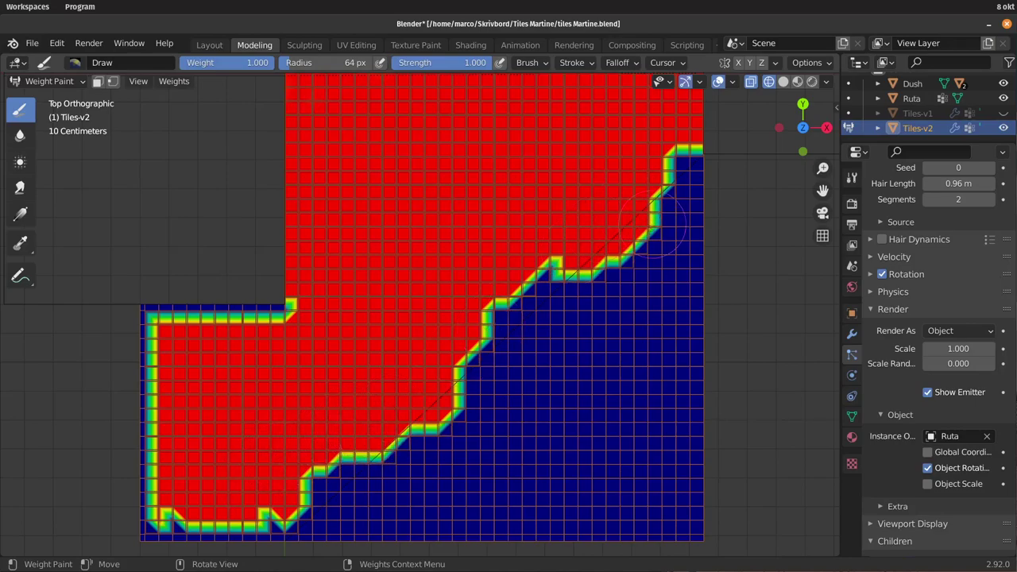
Return Tiles-v2 to Object Mode and view the floor with Rendered shading.
{"action": "key", "text": "z"}
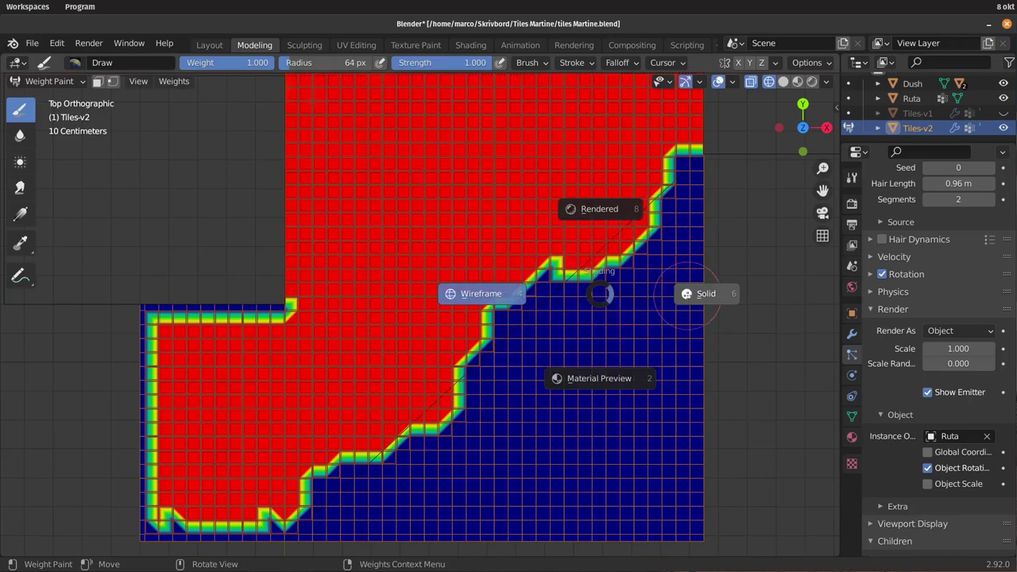
{"action": "left_click", "coordinate": [688, 294]}
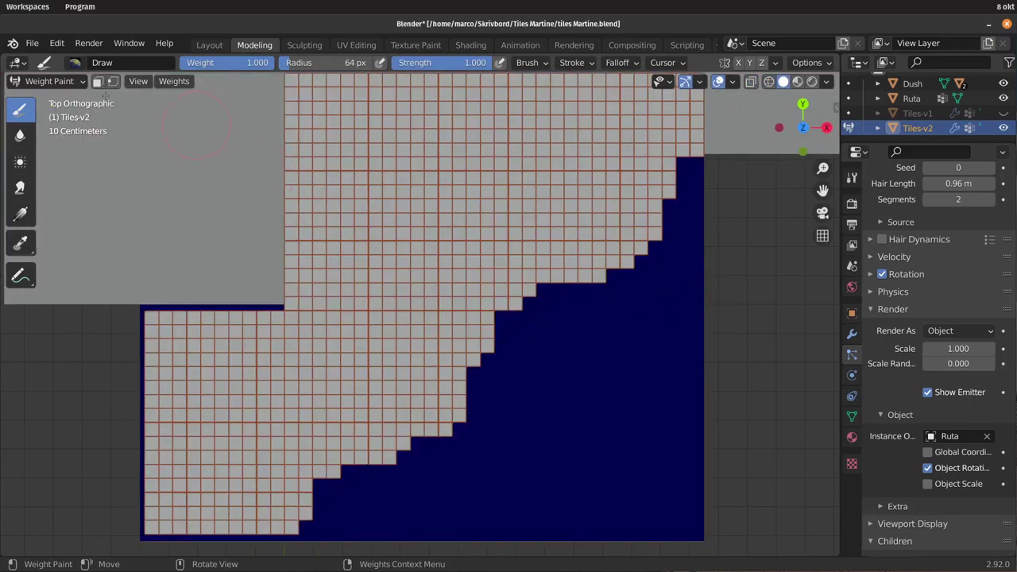
{"action": "left_click", "coordinate": [55, 82]}
{"action": "left_click", "coordinate": [59, 99]}
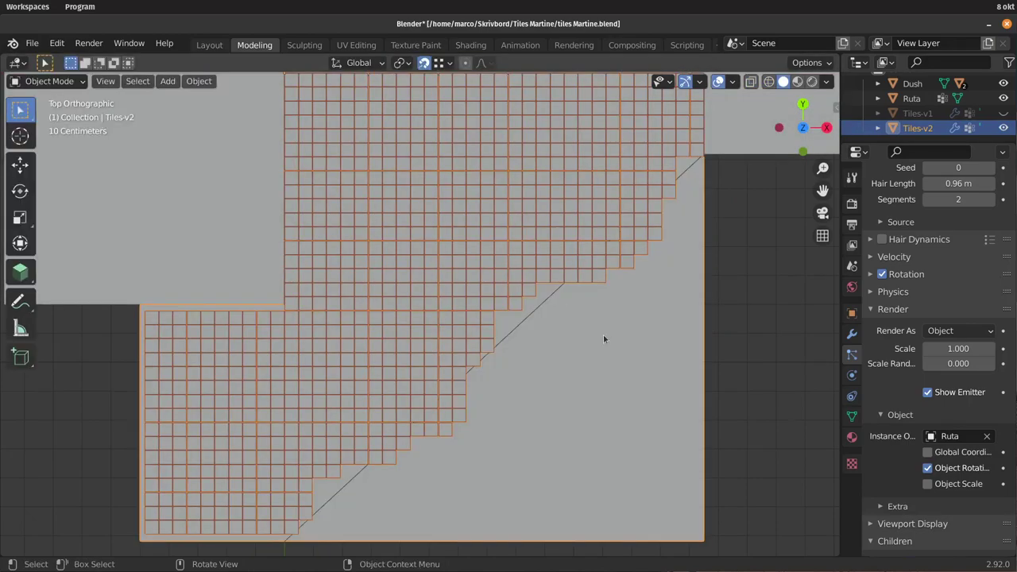
{"action": "left_click", "coordinate": [812, 81]}
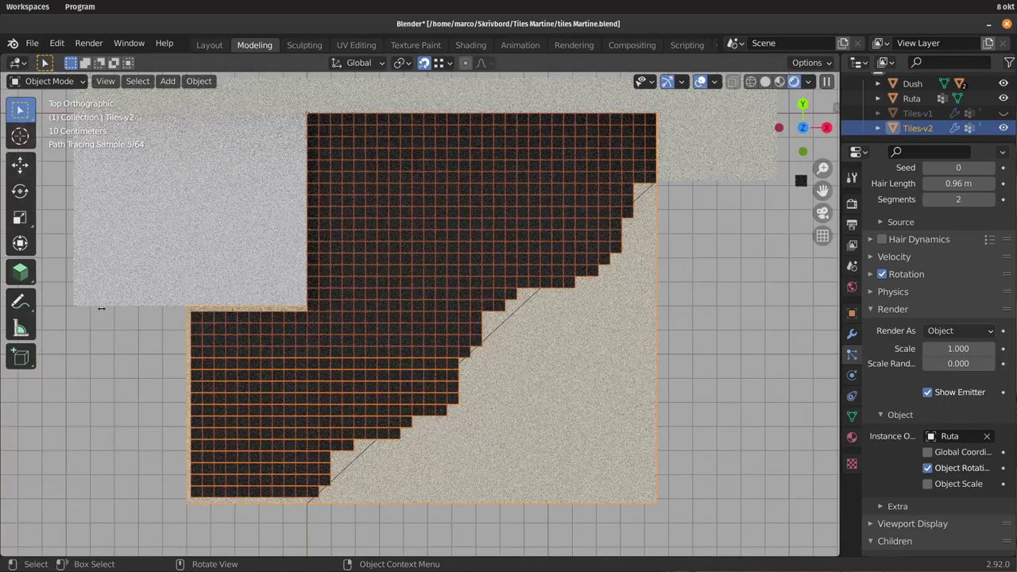
Deselect Tiles-v2 and show the ruler measurements (1.94449 m, 0.82 m, 0.75 m, 0.5 m).
{"action": "left_click", "coordinate": [107, 367]}
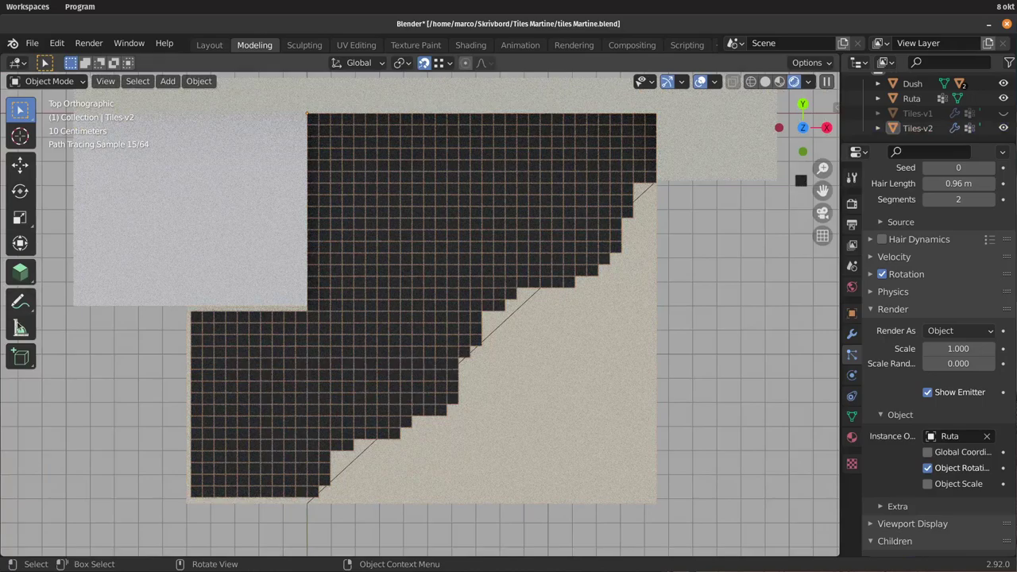
{"action": "left_click", "coordinate": [21, 329]}
{"action": "scroll", "coordinate": [579, 386], "scroll_direction": "down", "scroll_amount": 1}
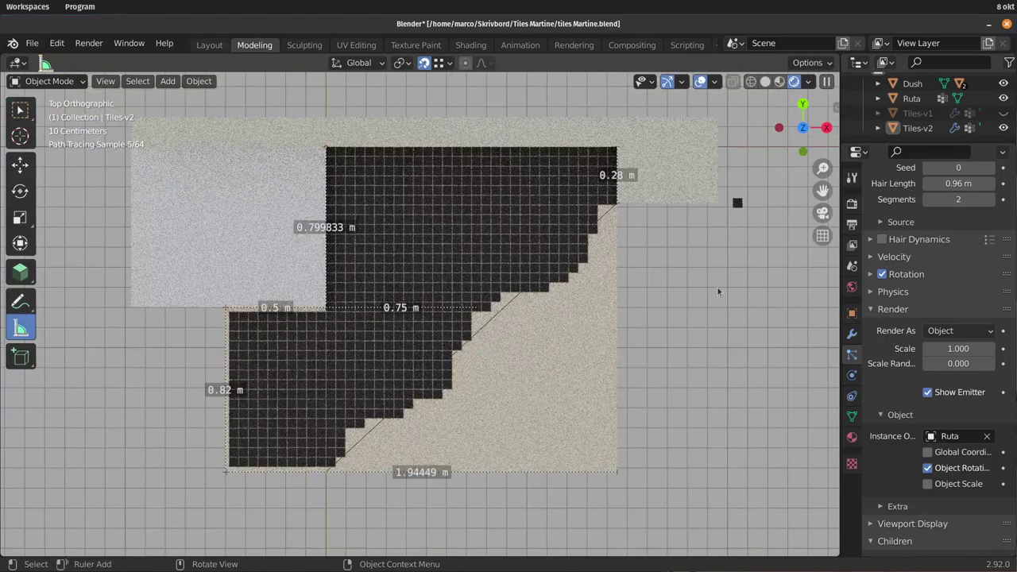